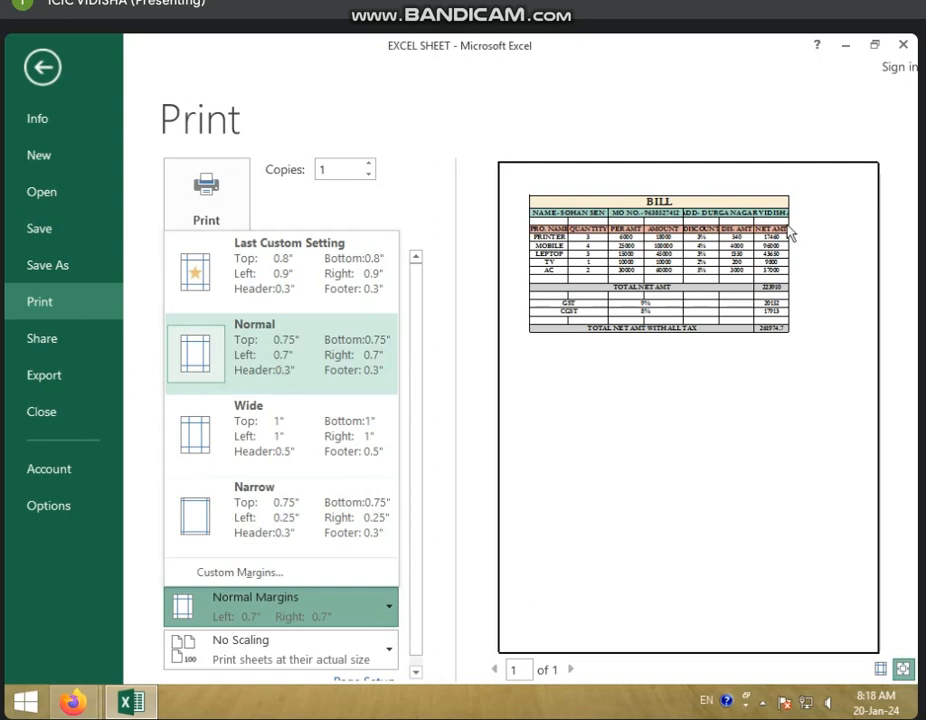
Try the Wide and the Narrow margin presets on the bill's printout
click(290, 424)
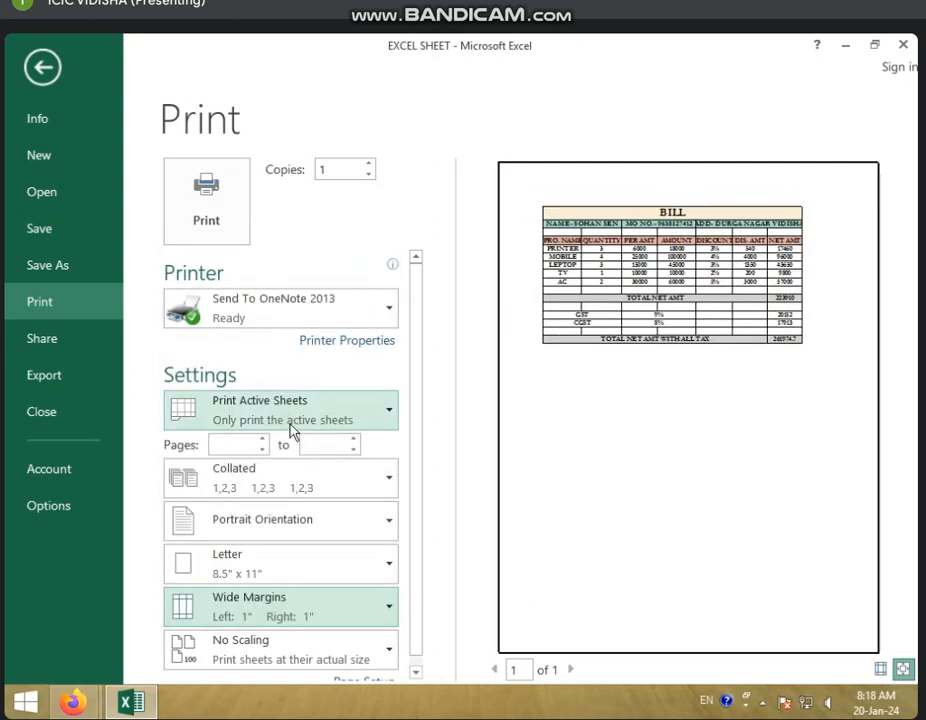
click(291, 606)
click(269, 506)
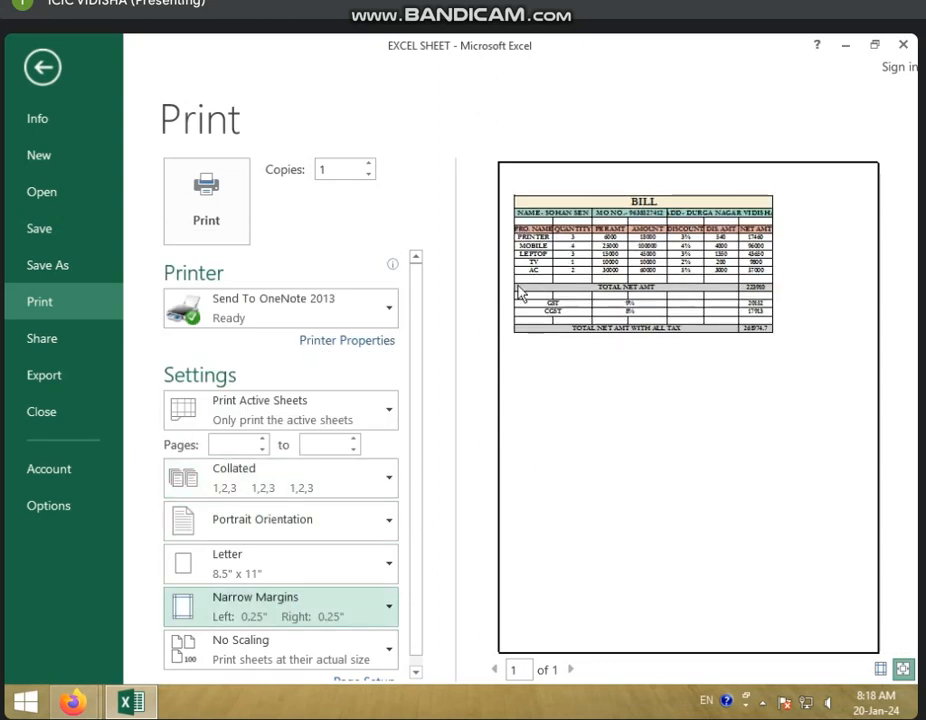
Look at the custom margin settings without changing them and set the bill's margins back to Normal
click(337, 613)
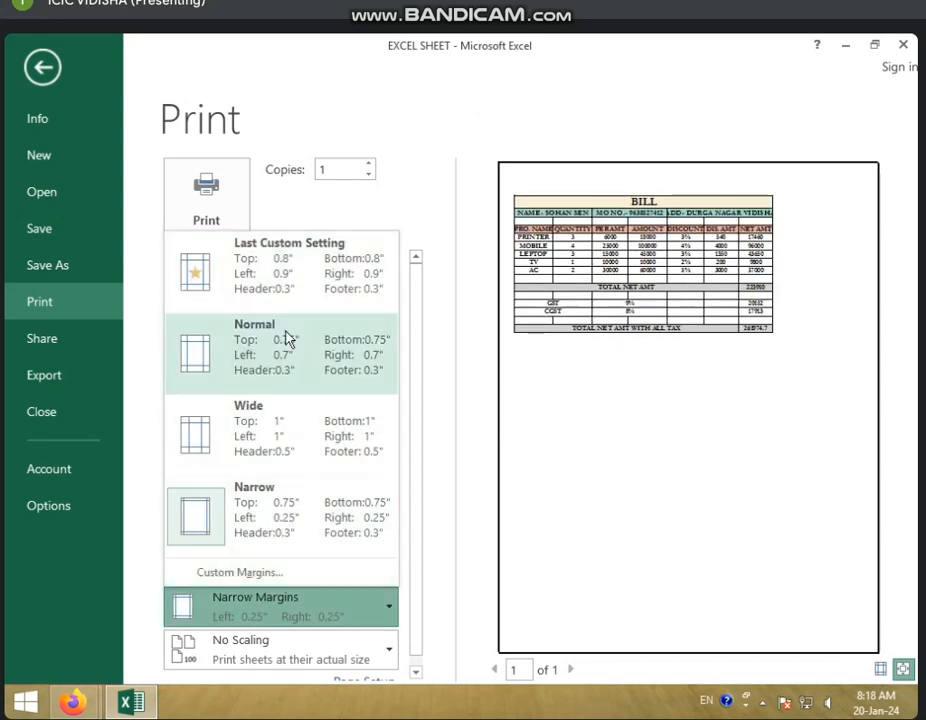
click(287, 578)
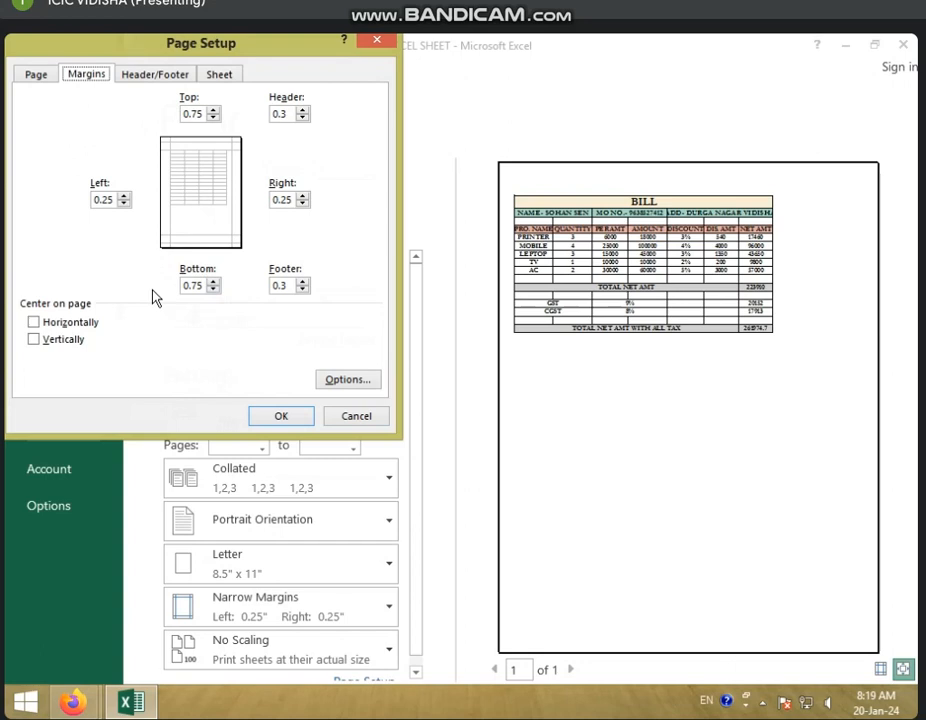
click(377, 41)
click(287, 598)
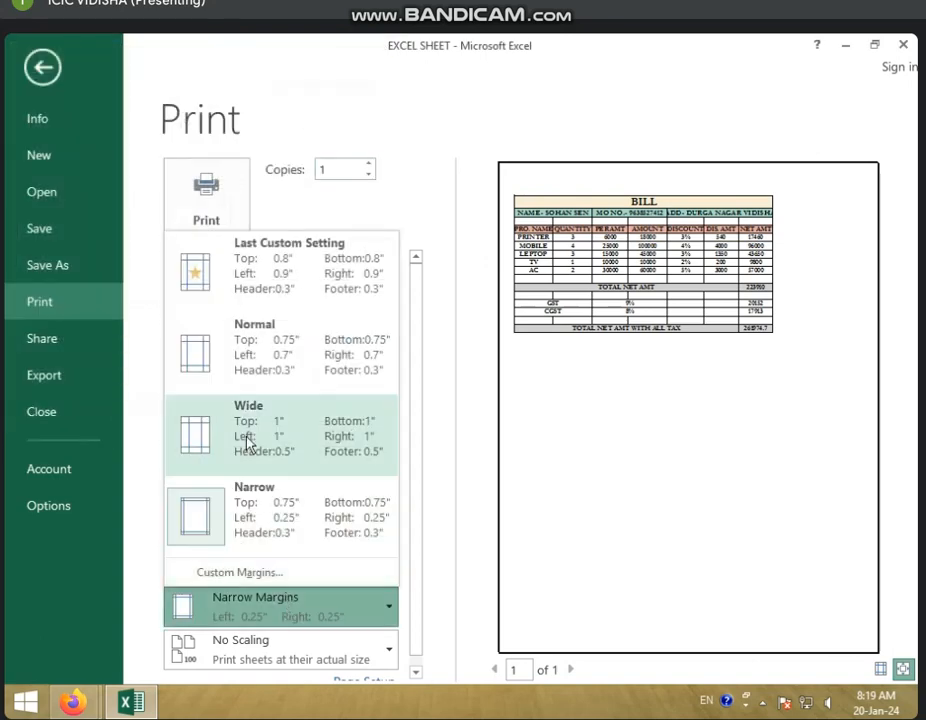
click(255, 345)
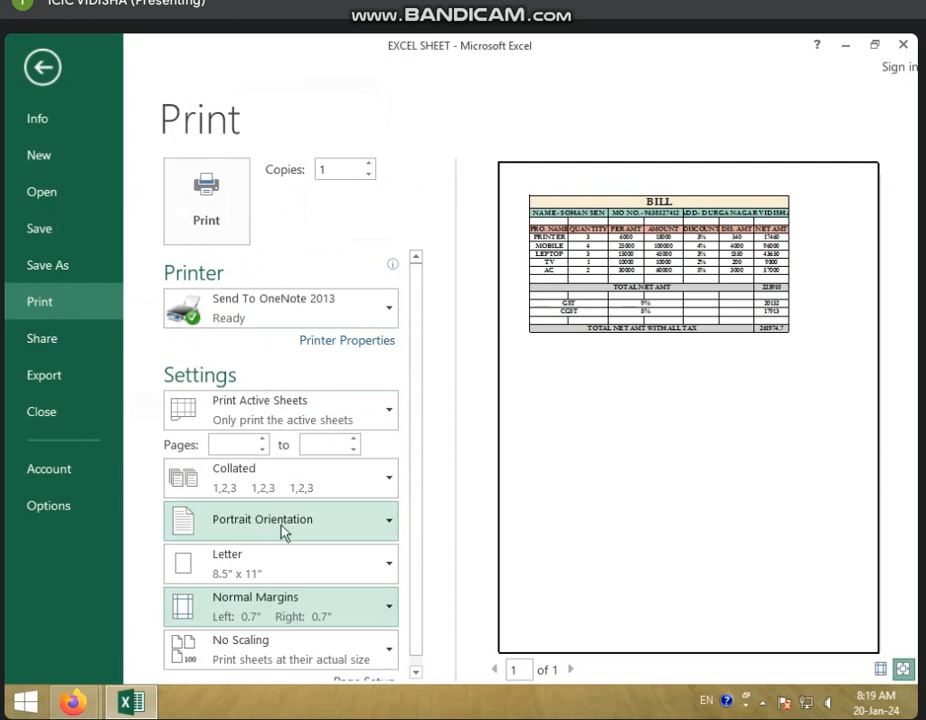
Set the bill's printout to landscape orientation and A4 paper size
click(306, 530)
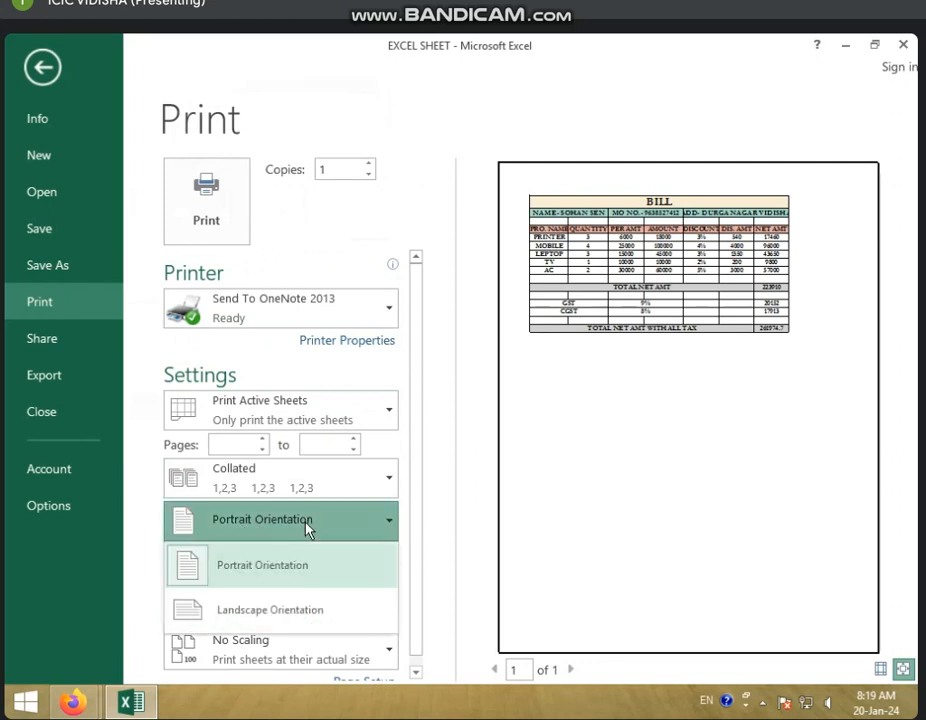
click(240, 607)
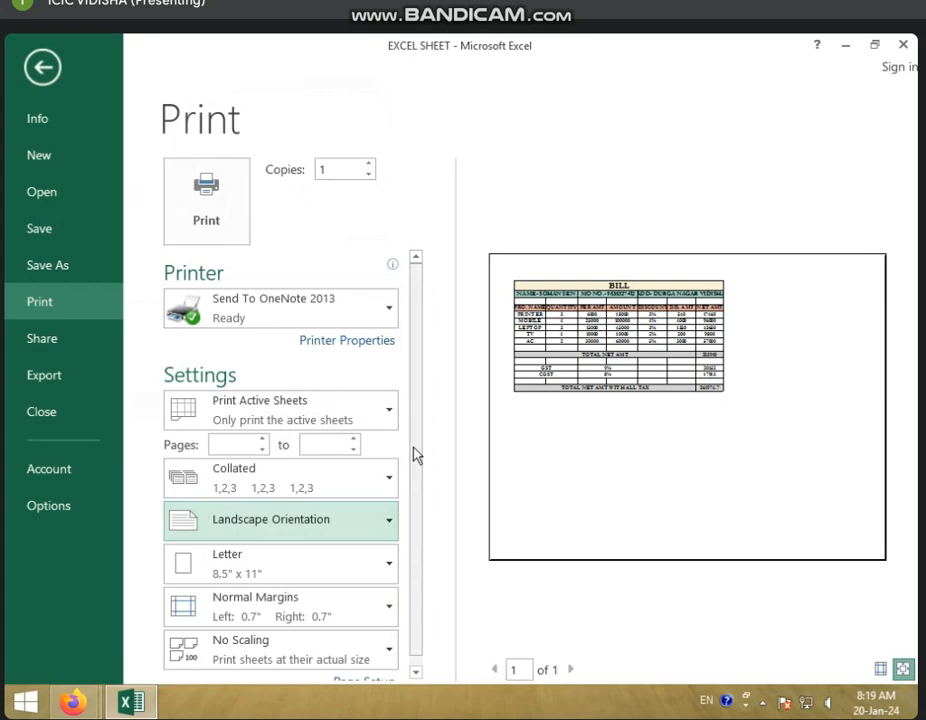
click(283, 571)
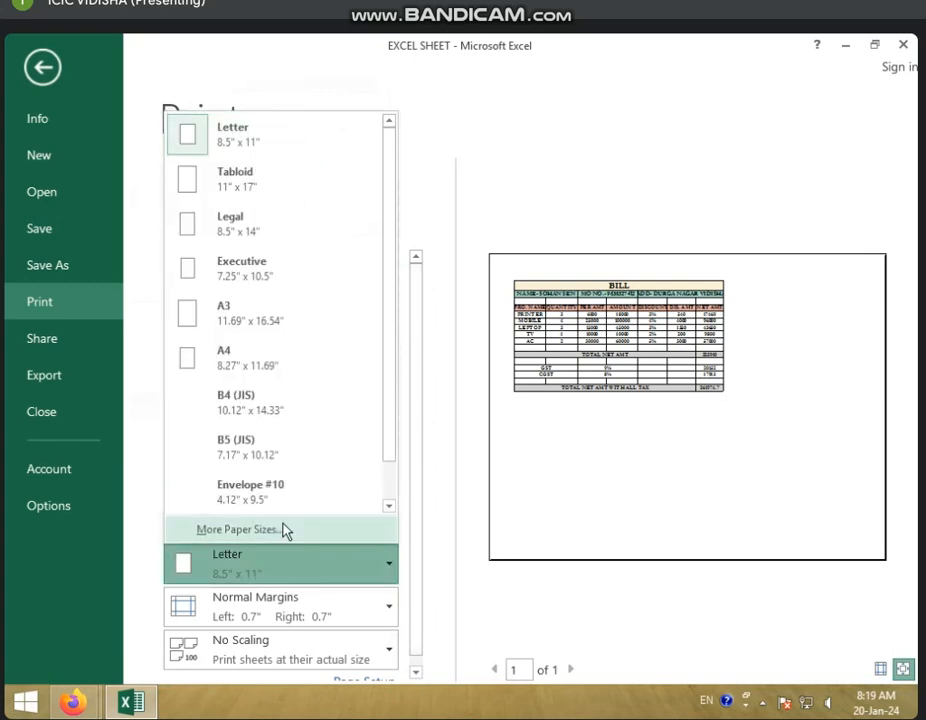
click(234, 364)
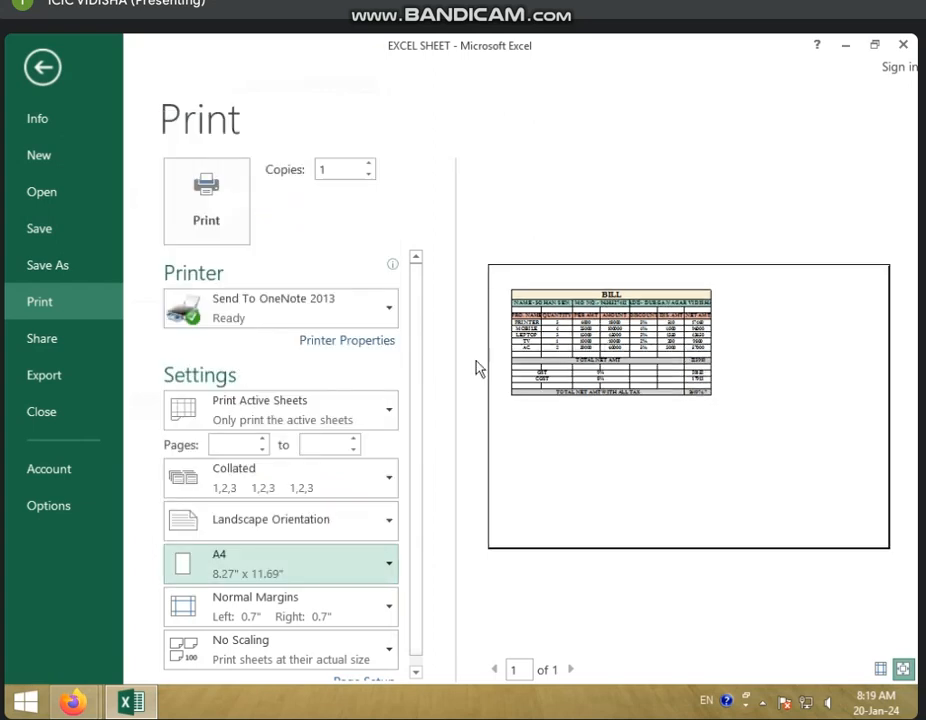
Try the Envelope #10 paper size for the bill and switch its orientation to portrait
click(302, 577)
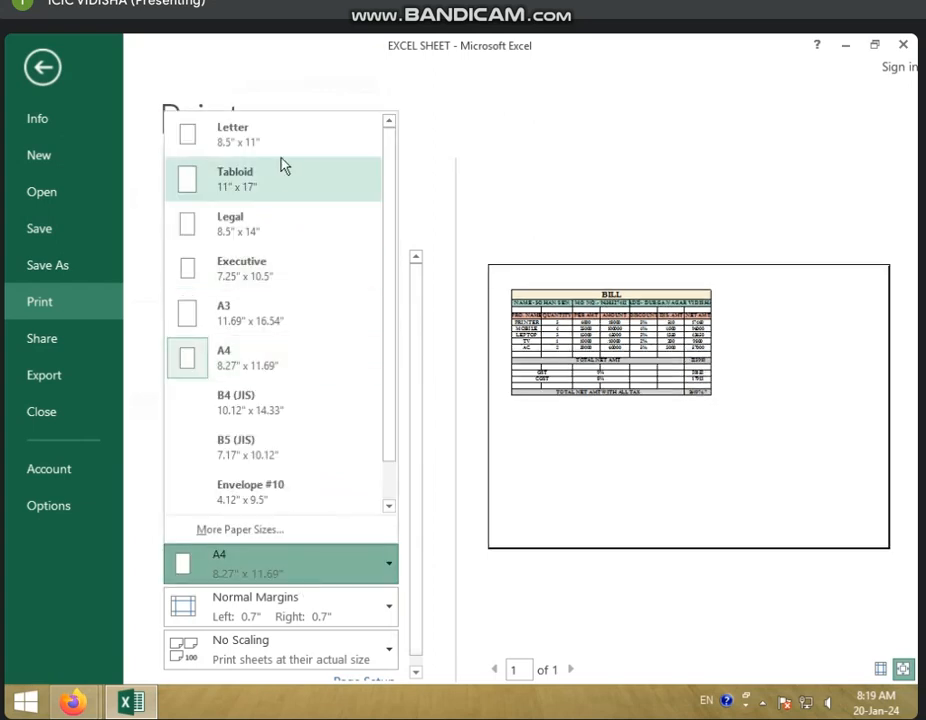
click(286, 488)
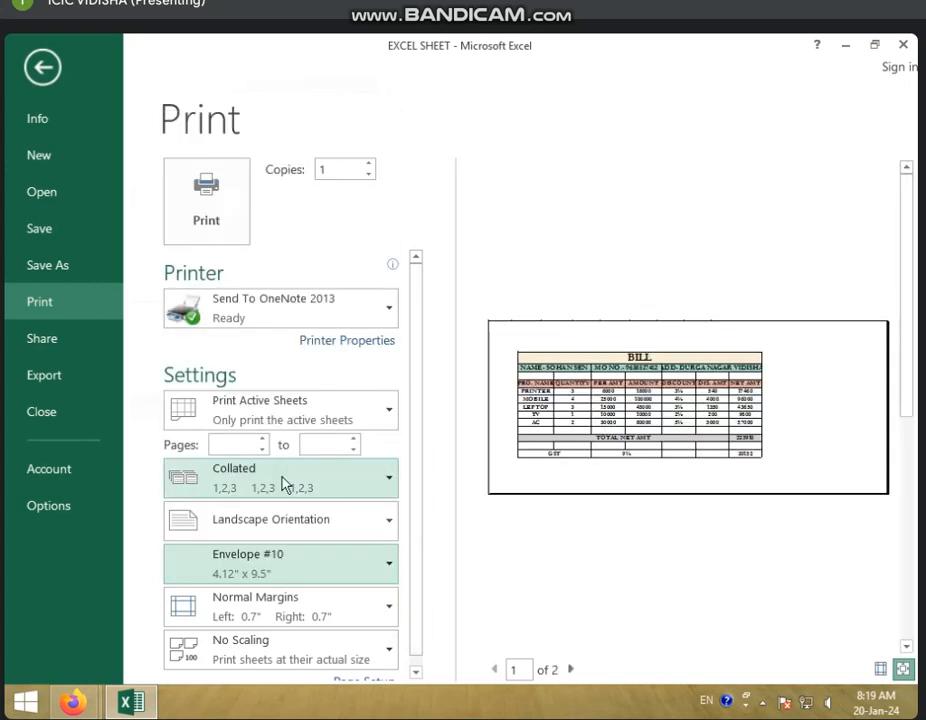
click(265, 535)
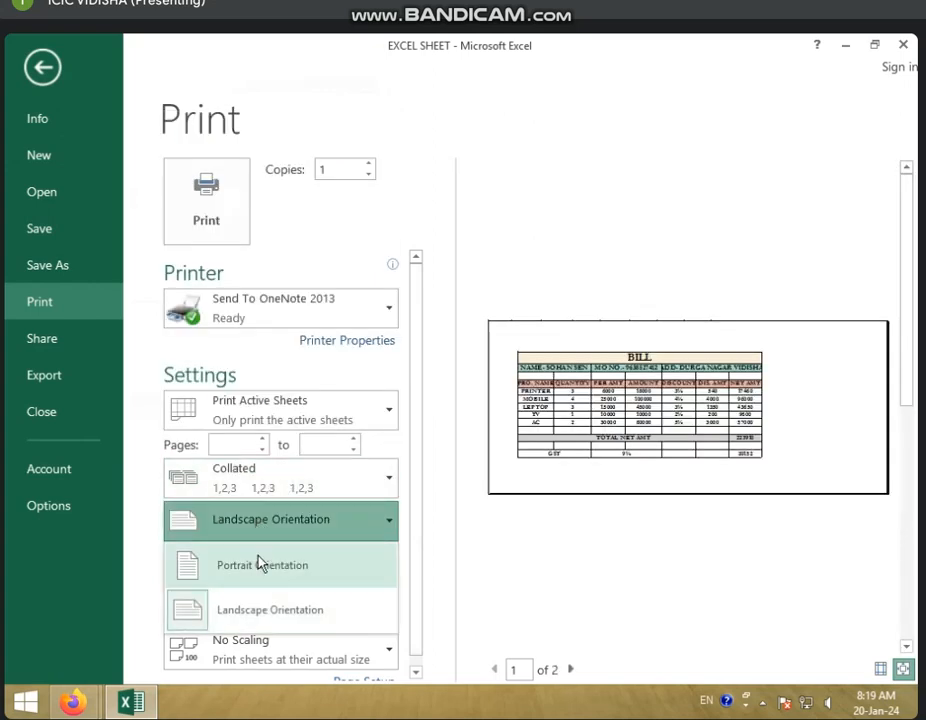
click(260, 565)
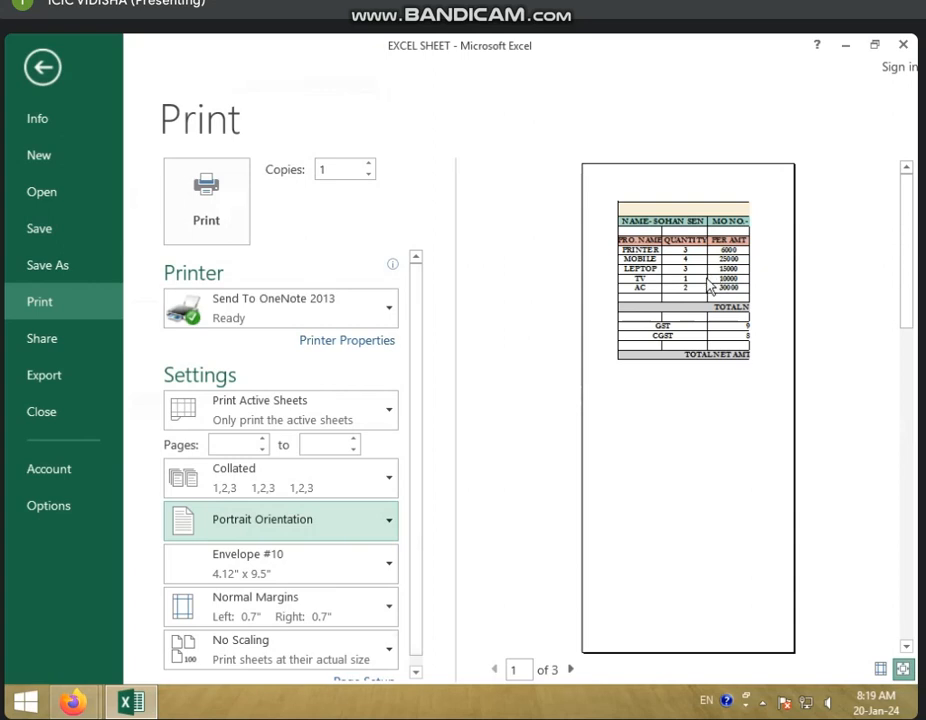
Set the bill's paper size to A4 and the number of copies to 3, and return to the worksheet
click(302, 566)
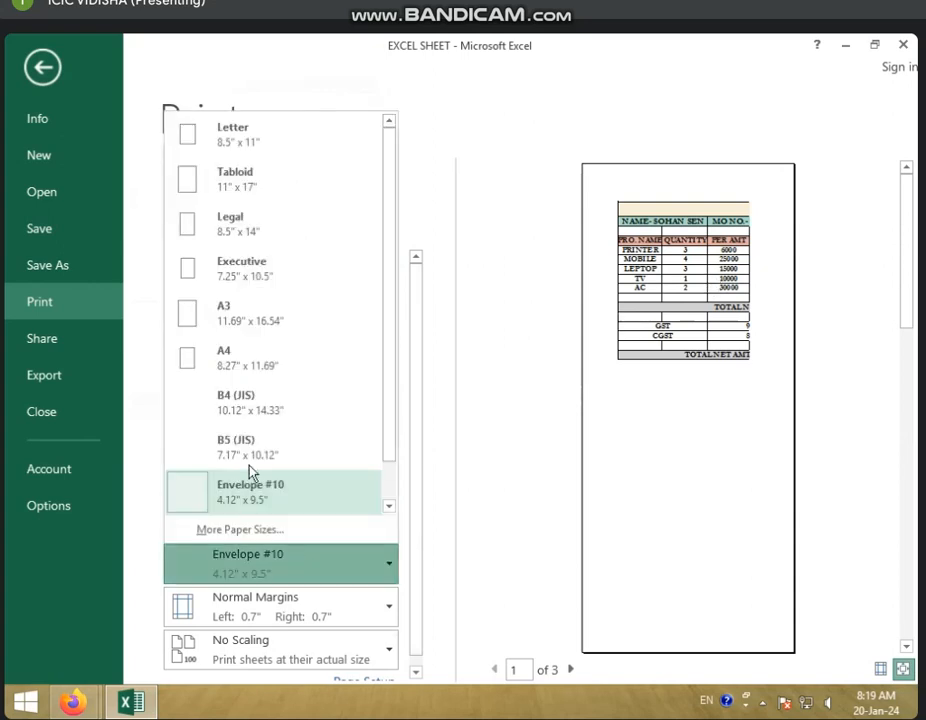
click(248, 374)
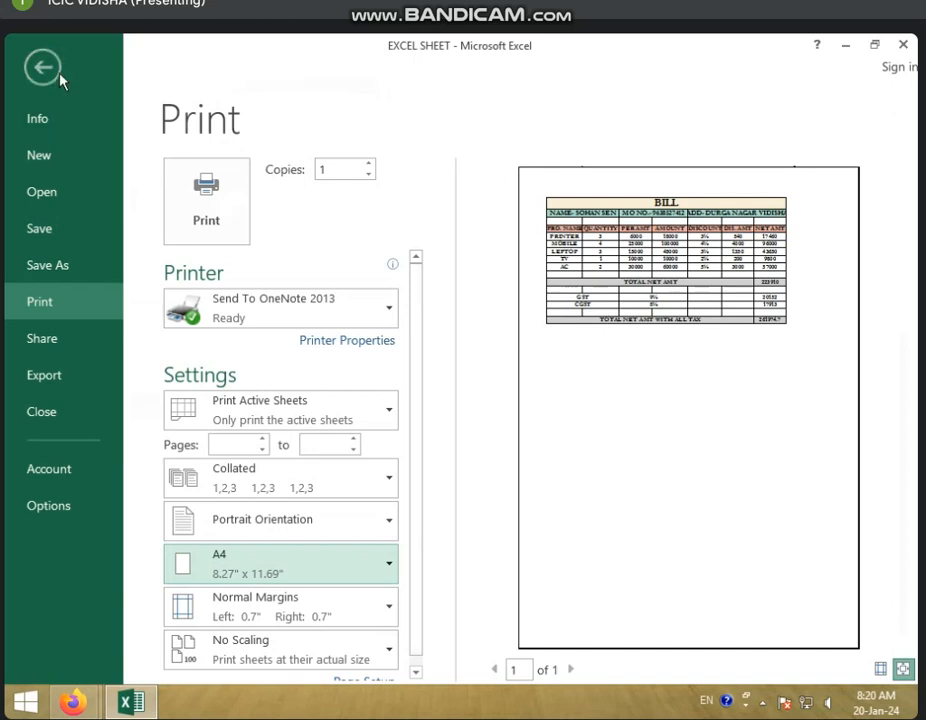
double_click(340, 169)
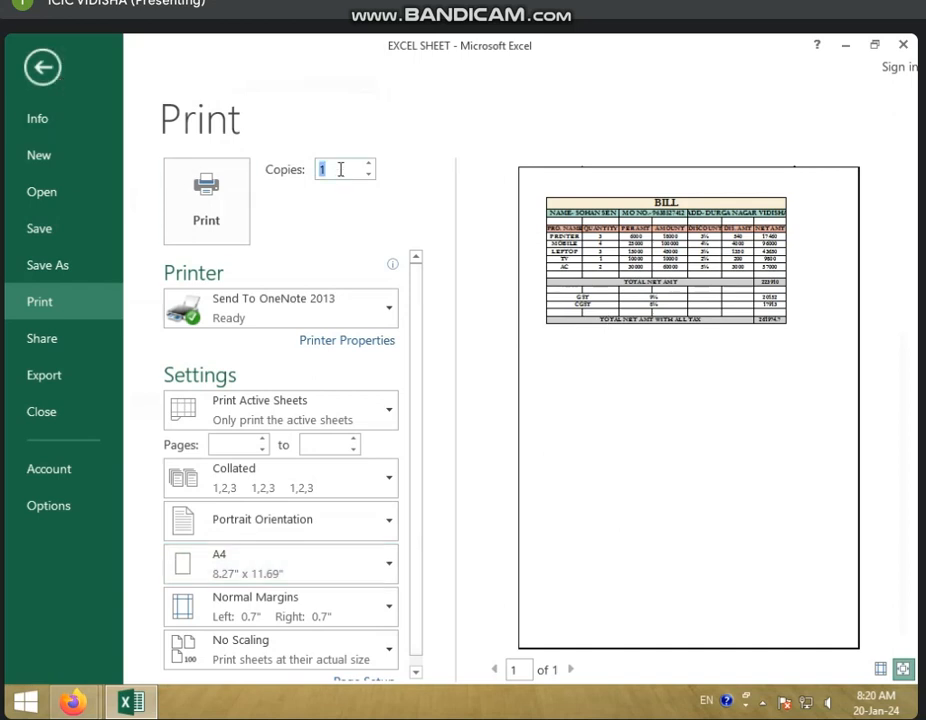
text(3)
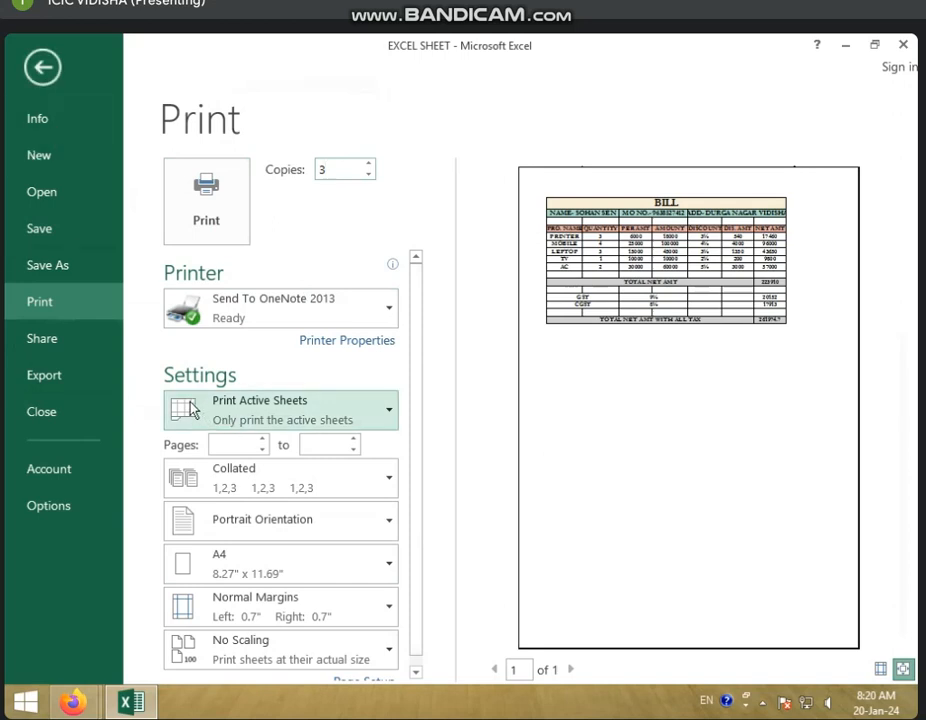
click(42, 68)
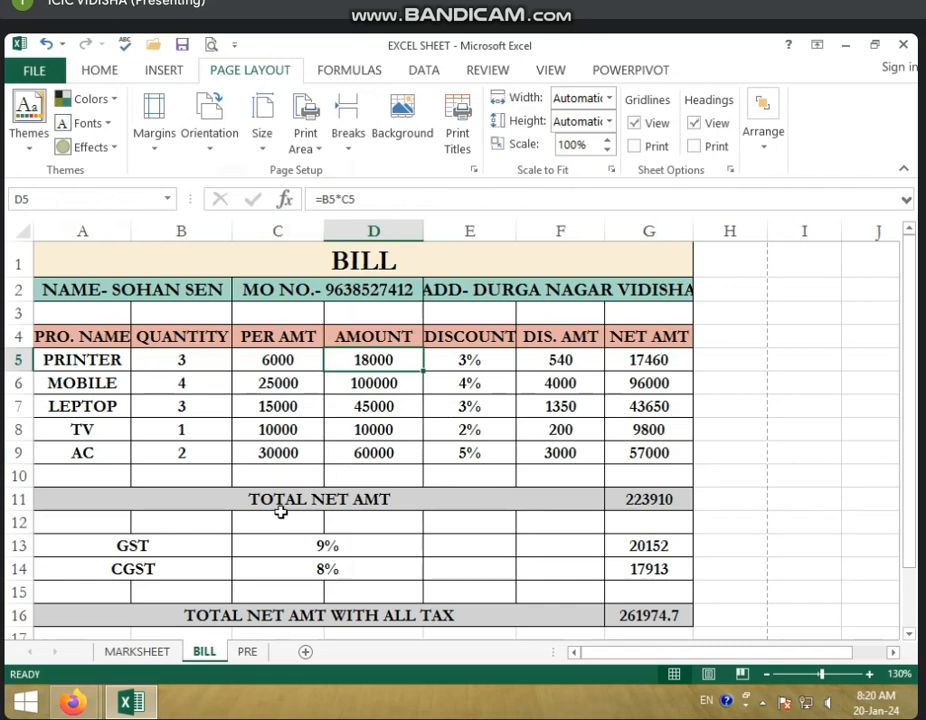
Preview the MARKSHEET sheet's printout and locate the page break beside the PER. column in the sheet
click(137, 652)
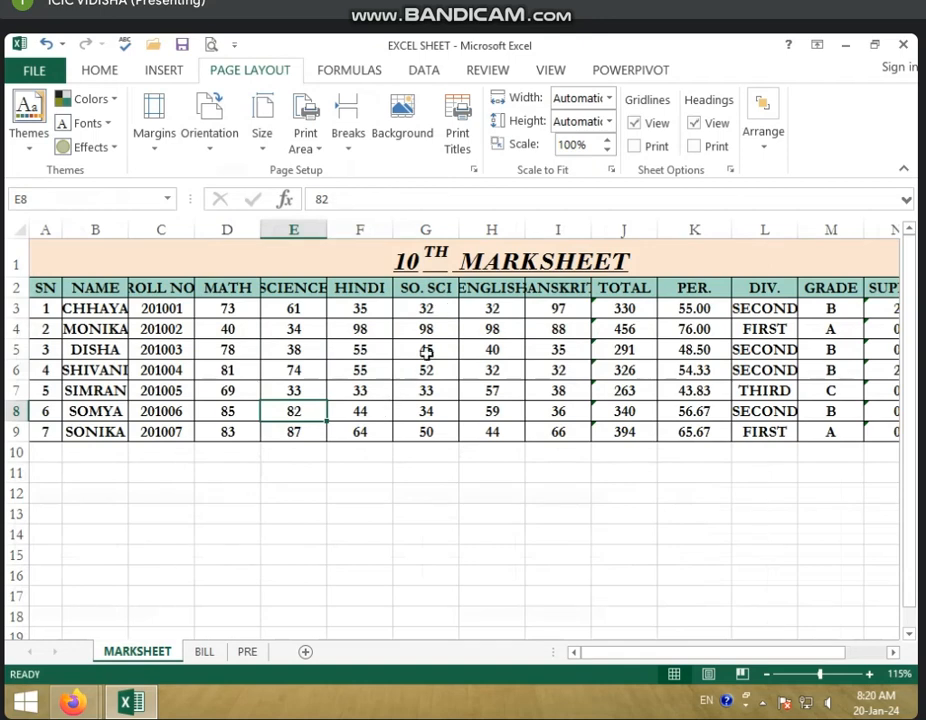
key(ctrl+p)
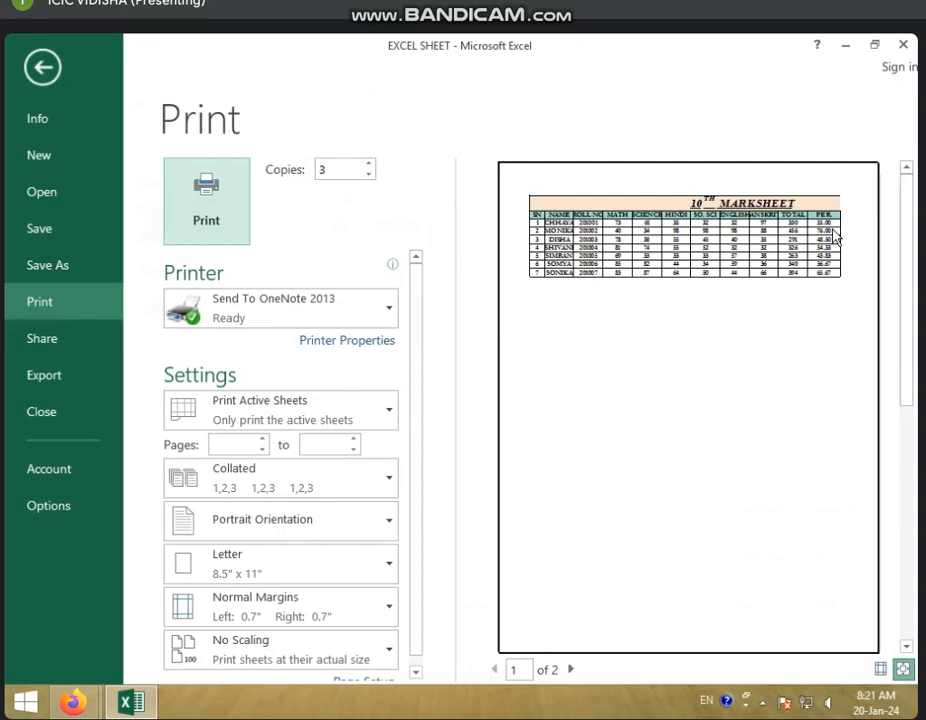
click(40, 62)
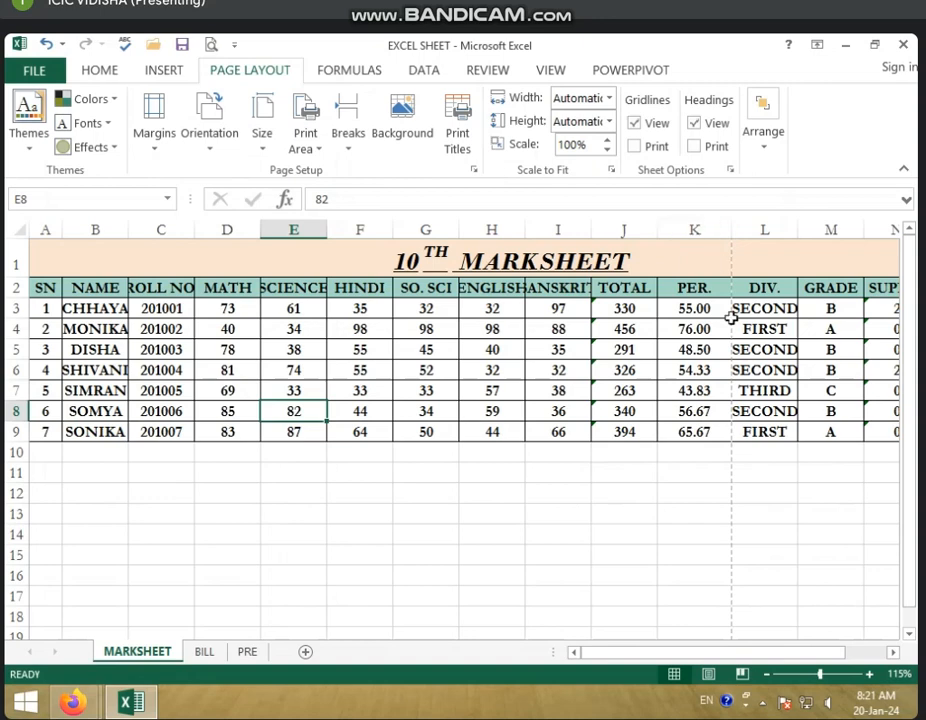
click(700, 230)
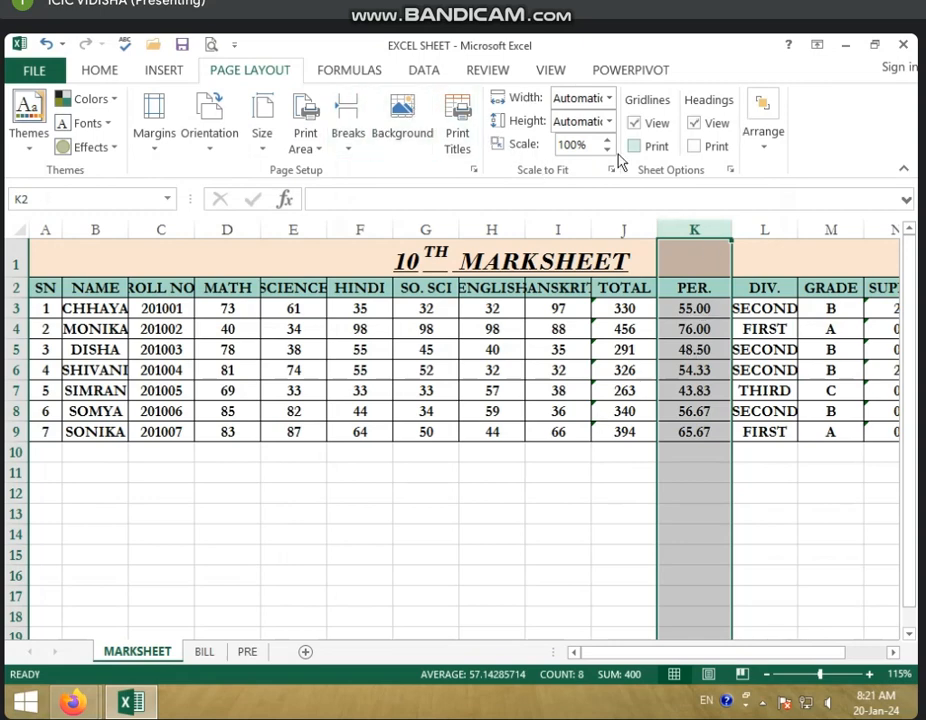
click(512, 491)
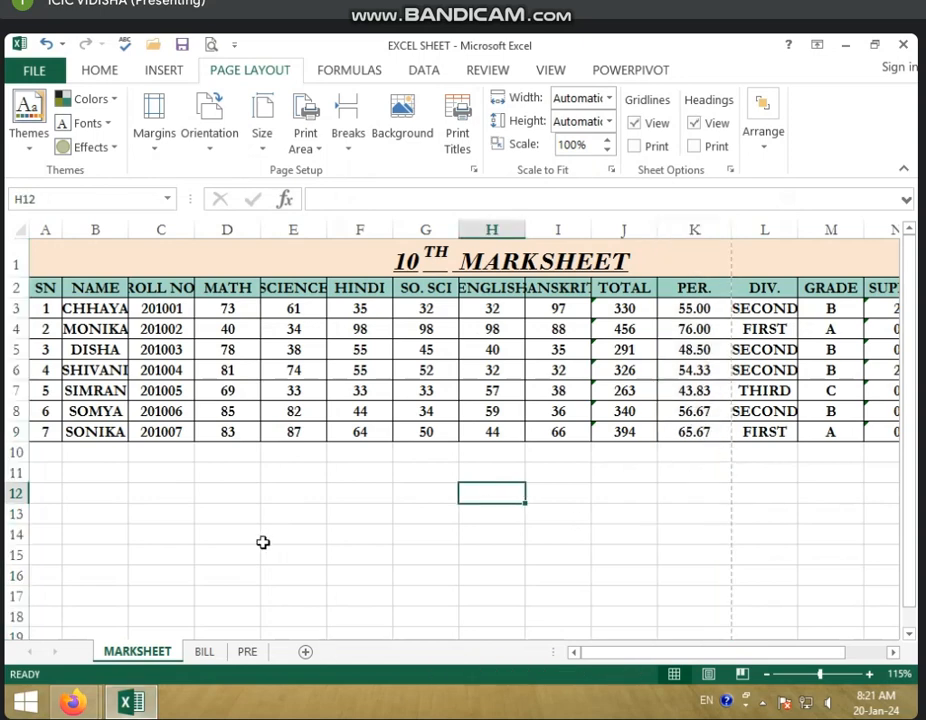
Preview the marksheet in landscape orientation and switch it back to portrait before returning to the worksheet
key(ctrl+p)
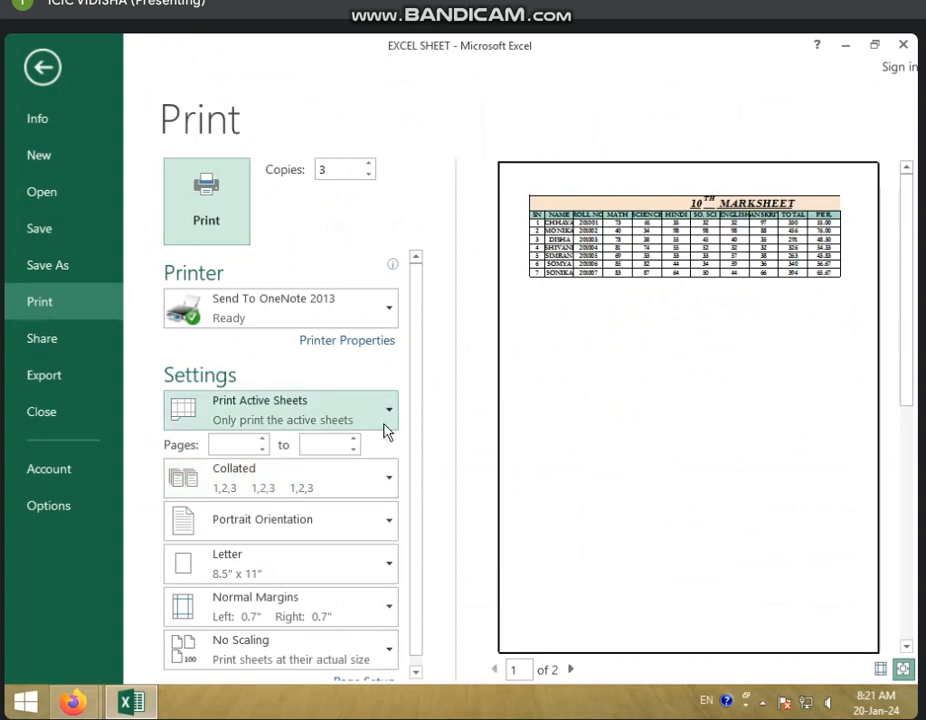
click(383, 521)
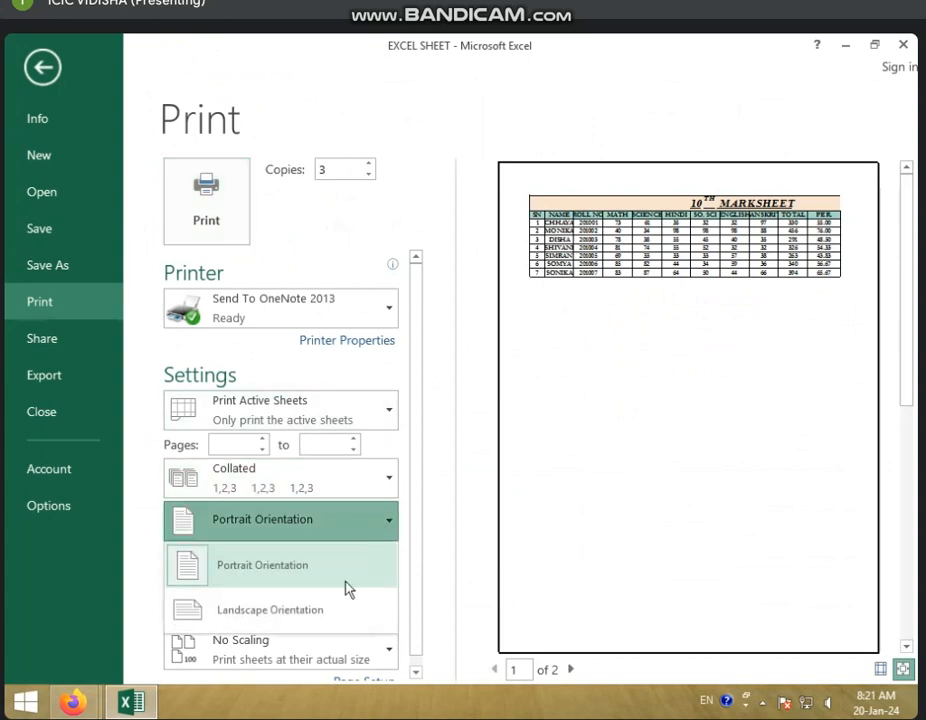
click(338, 608)
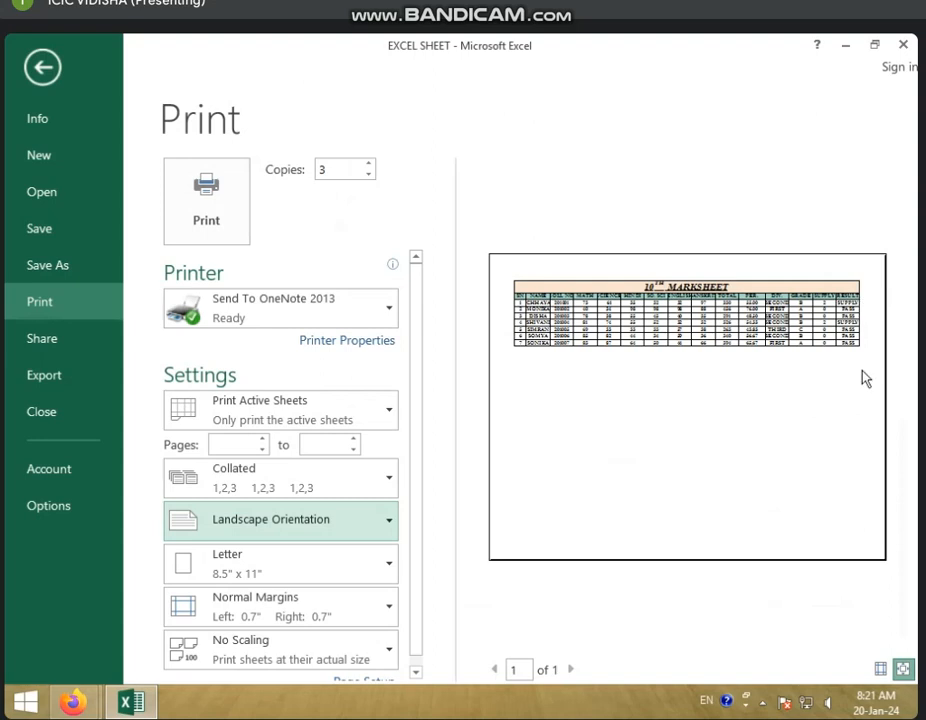
click(345, 520)
click(275, 582)
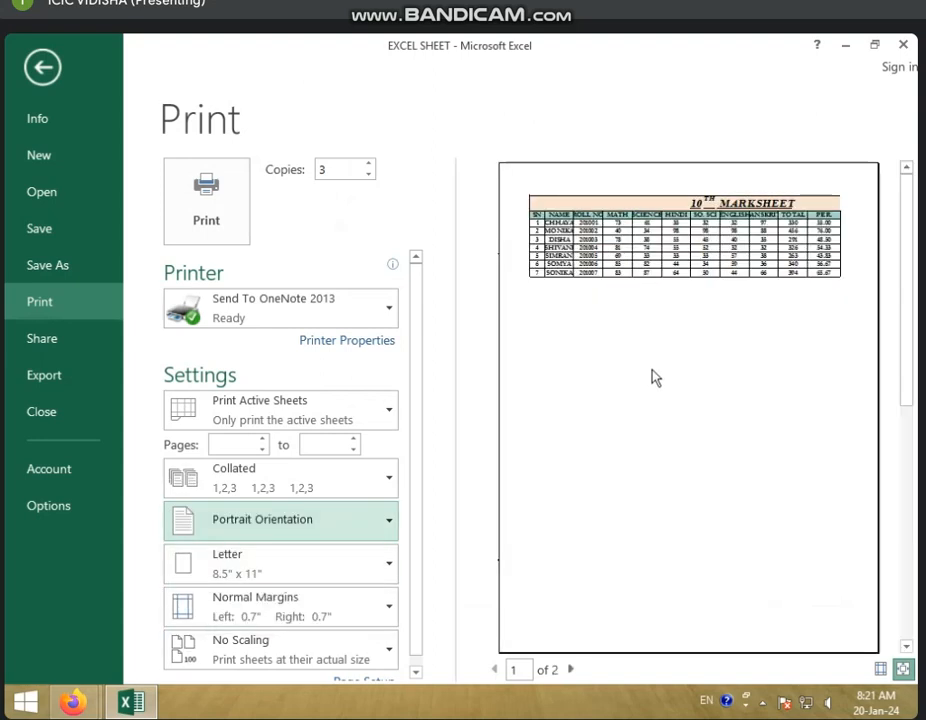
click(43, 67)
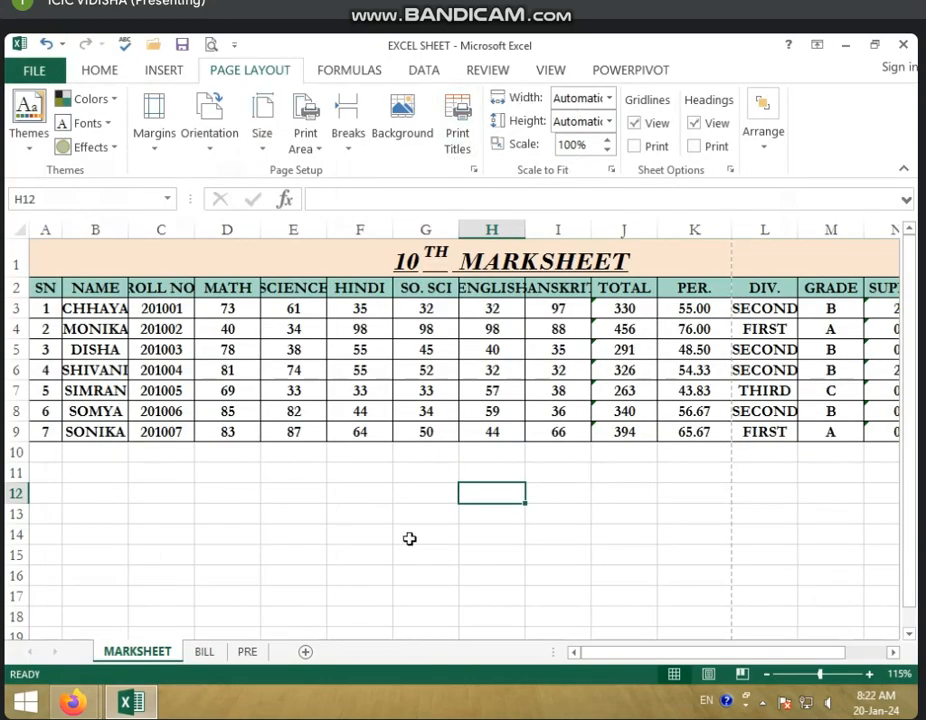
Examine the marksheet's page breaks in the sheet and view the second page in its print preview
click(727, 230)
scroll(509, 376, down, 13)
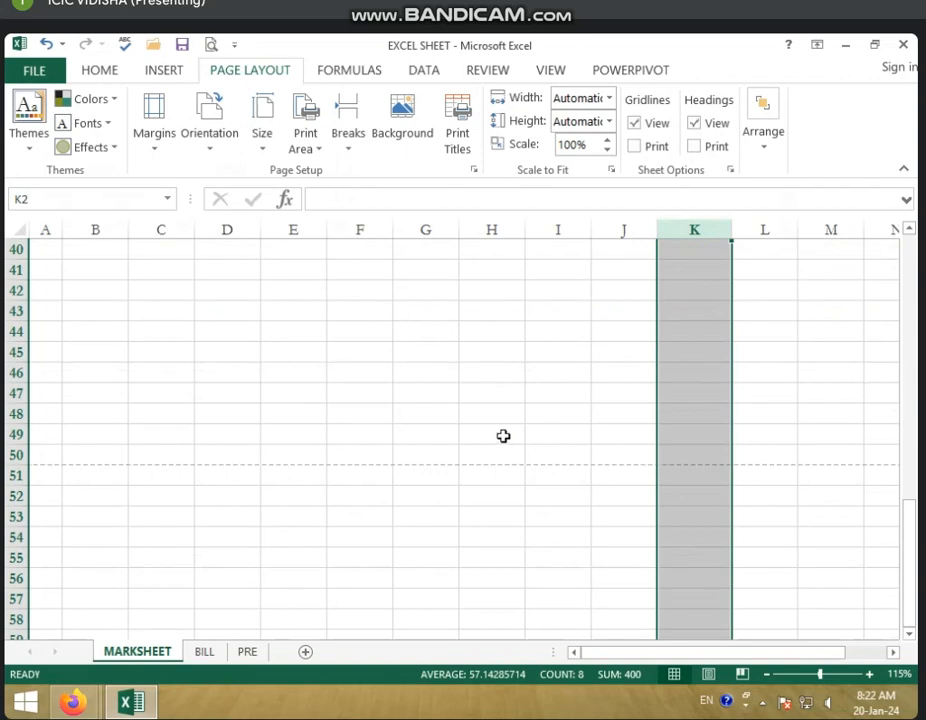
scroll(490, 444, up, 6)
scroll(489, 444, up, 5)
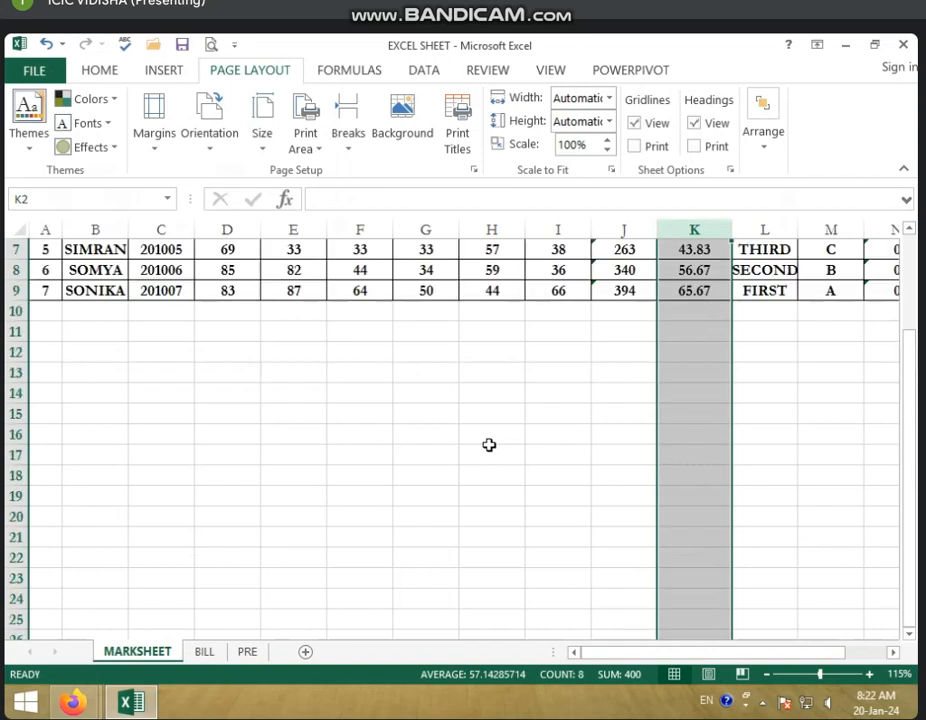
key(ctrl+p)
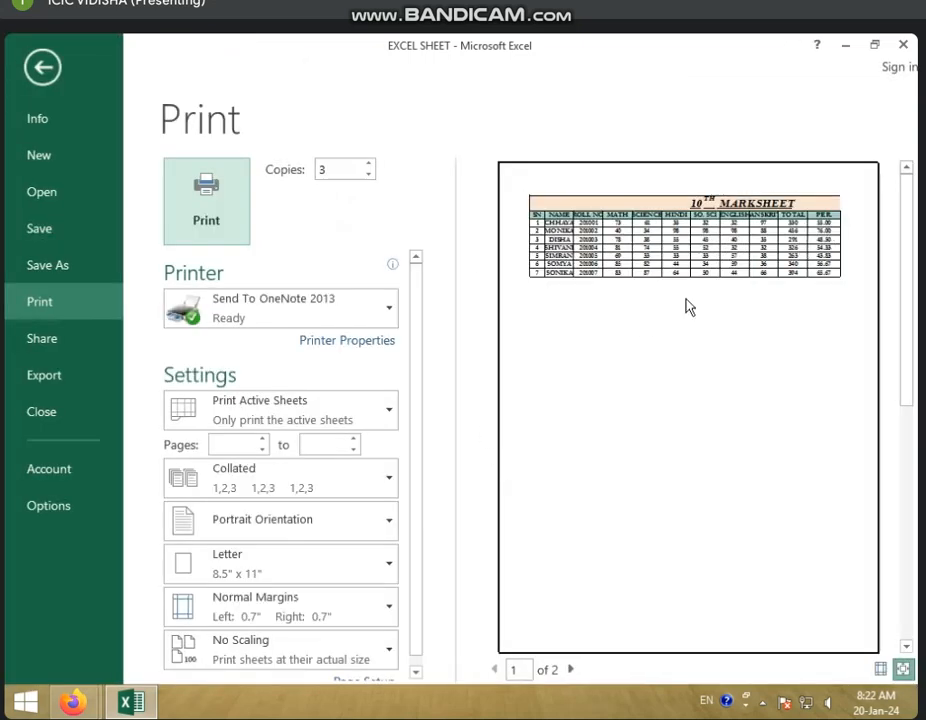
click(570, 670)
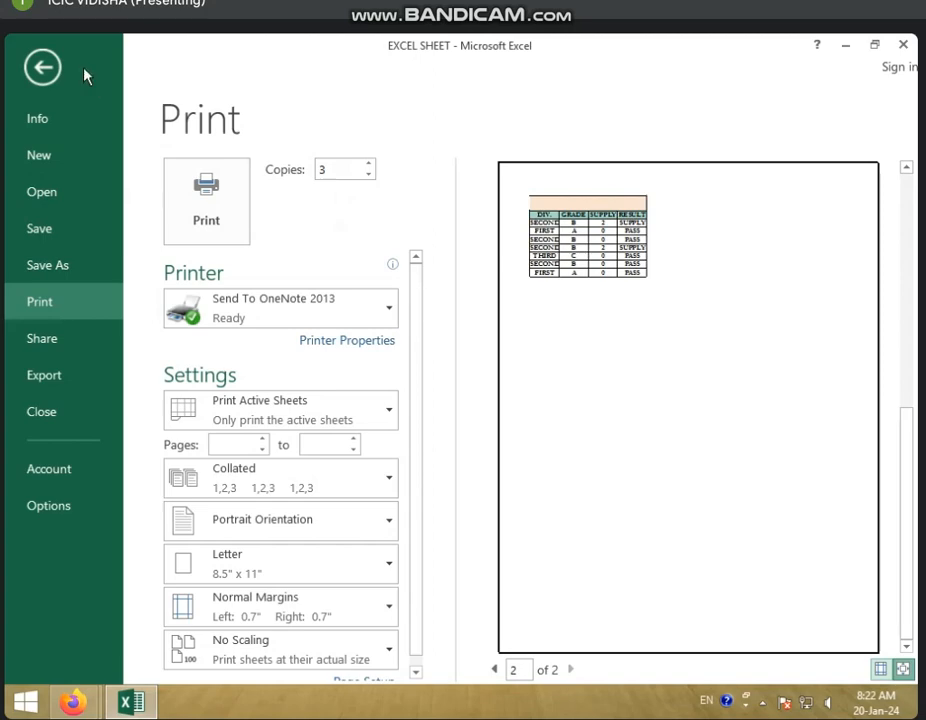
click(36, 68)
scroll(528, 469, up, 2)
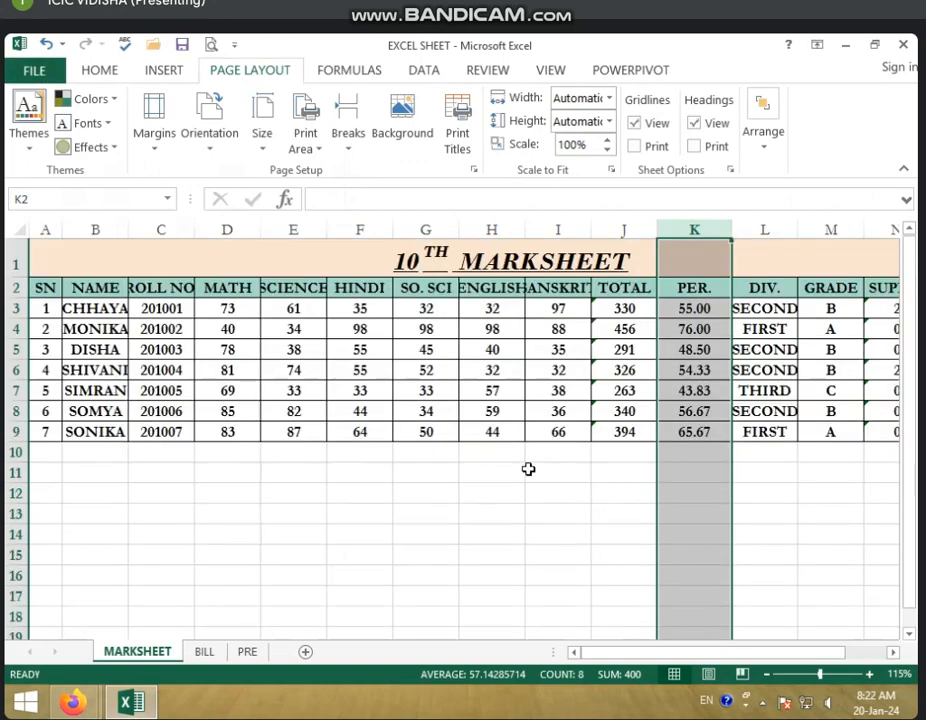
Preview the BILL sheet's printout and return to the worksheet
click(202, 653)
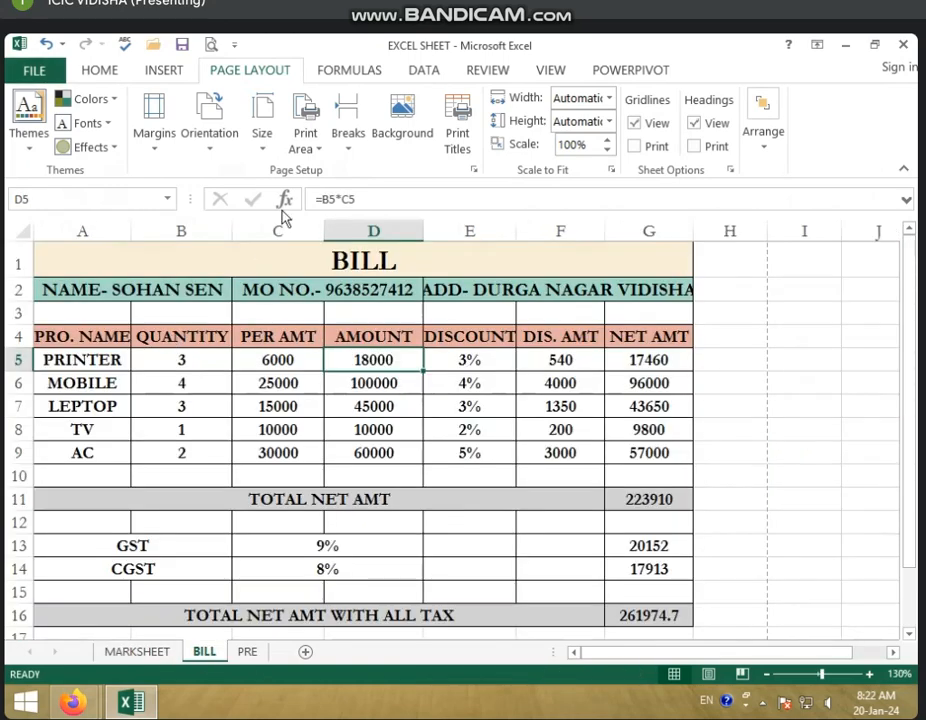
click(302, 290)
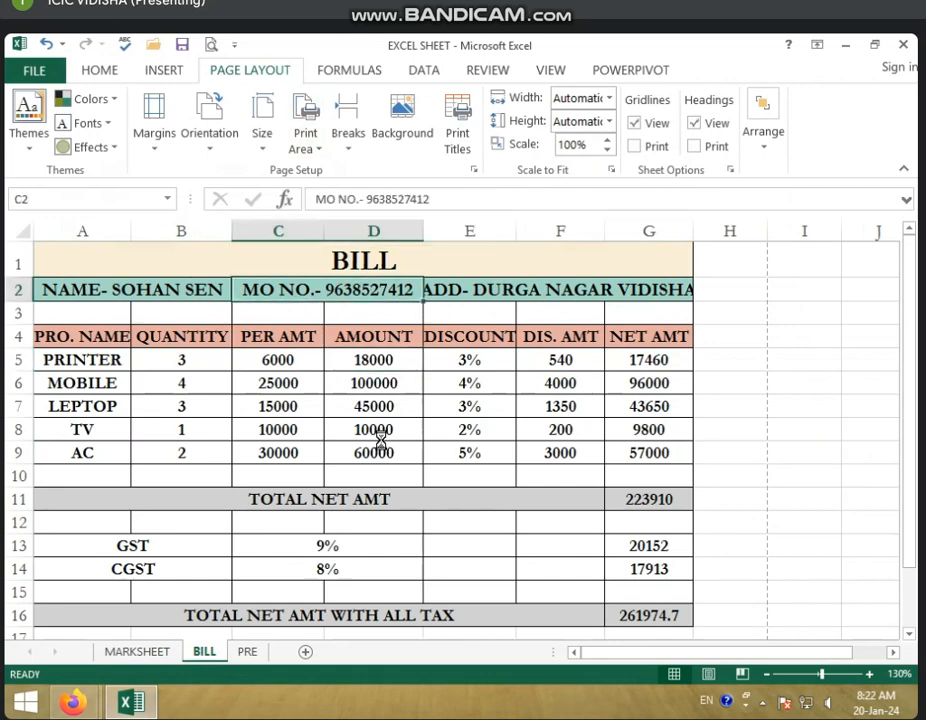
key(ctrl+p)
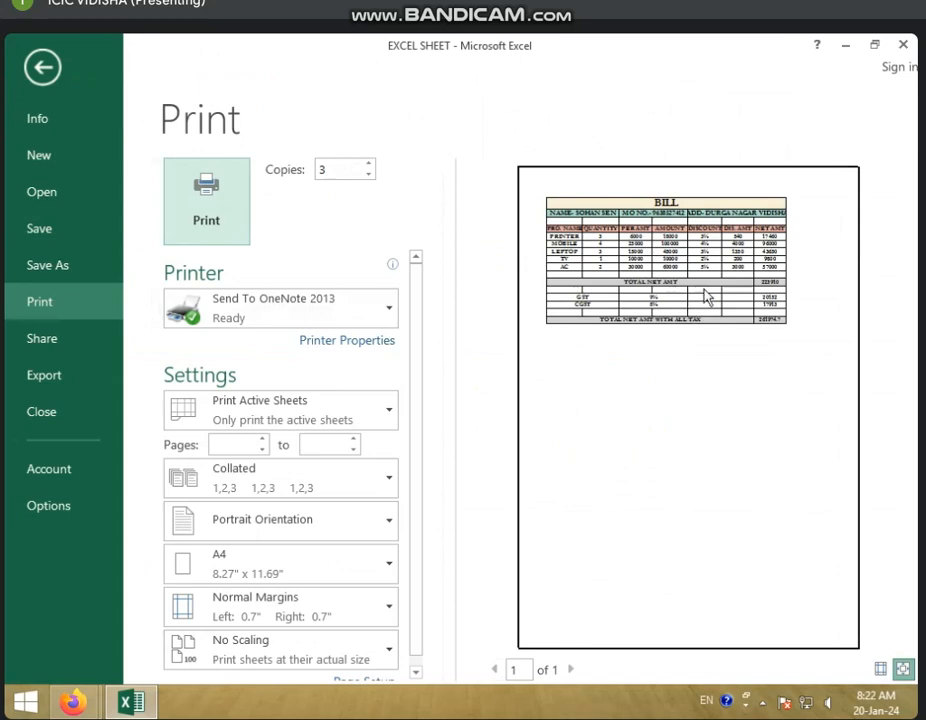
click(42, 62)
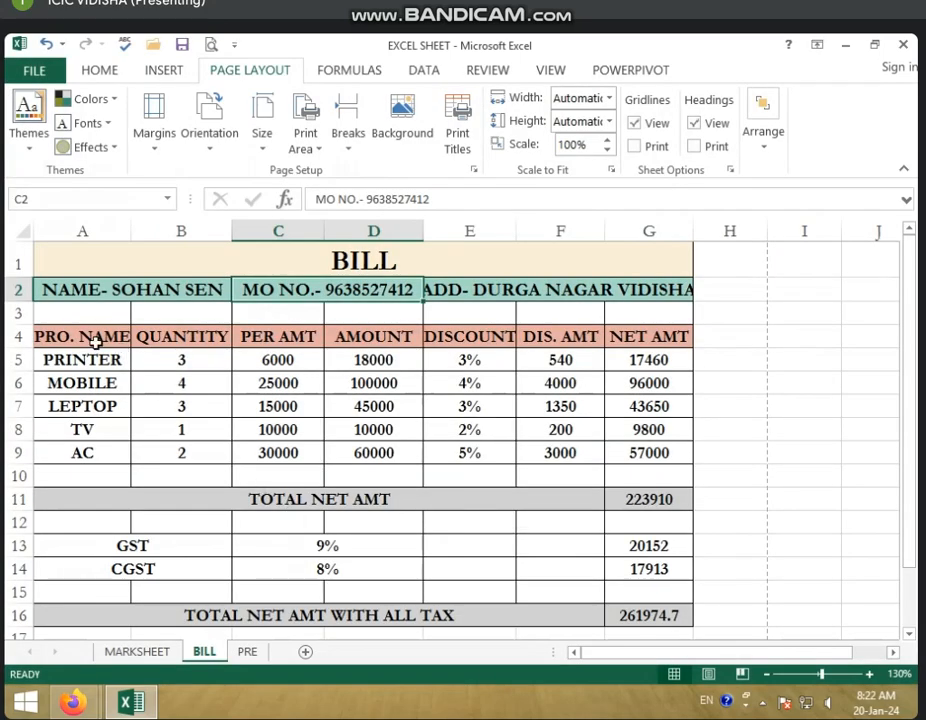
Set the bill's cells A4:D9, from the product name through the amount column, as the print area
drag(97, 335, 405, 456)
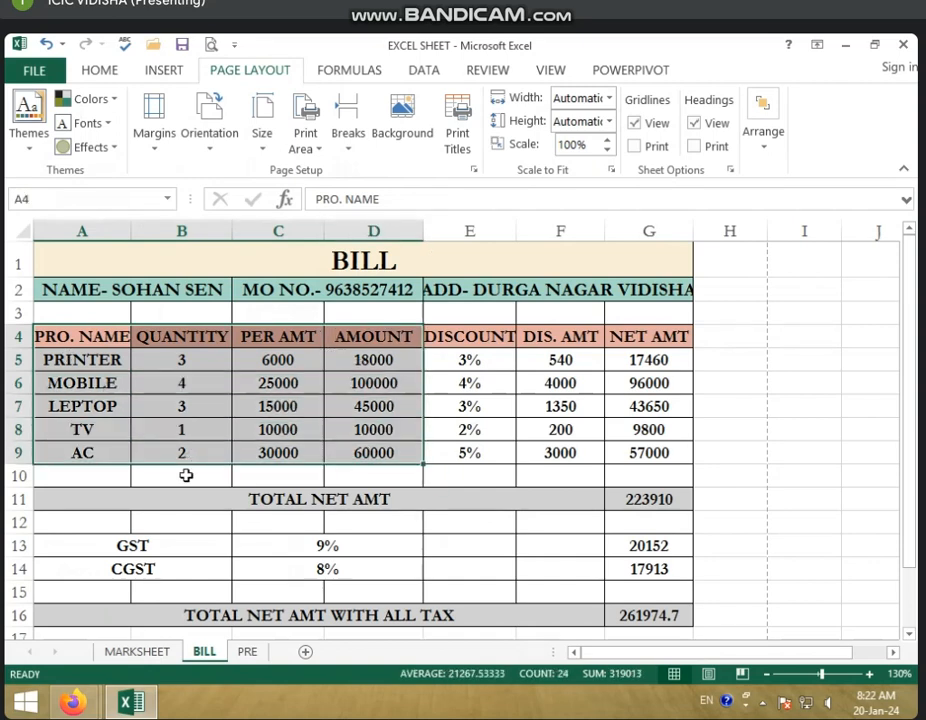
click(240, 447)
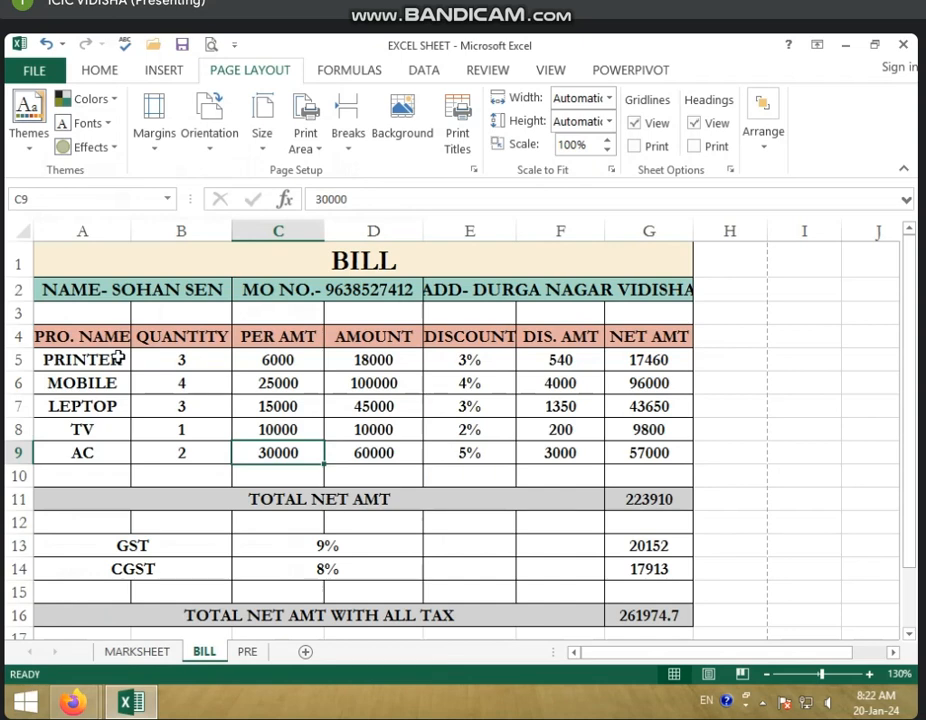
drag(89, 337, 370, 453)
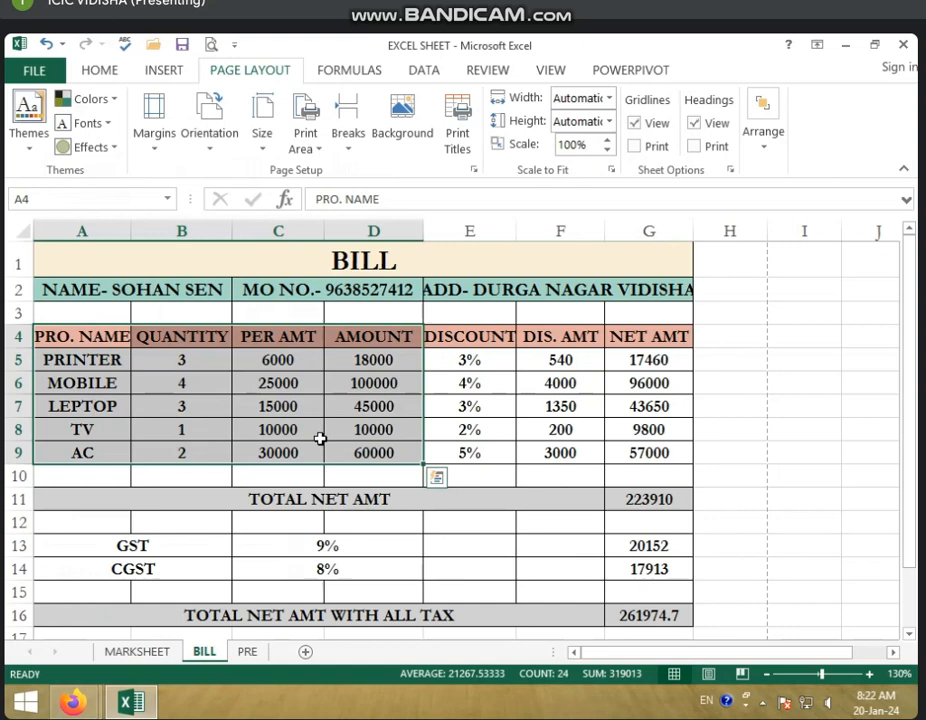
click(320, 152)
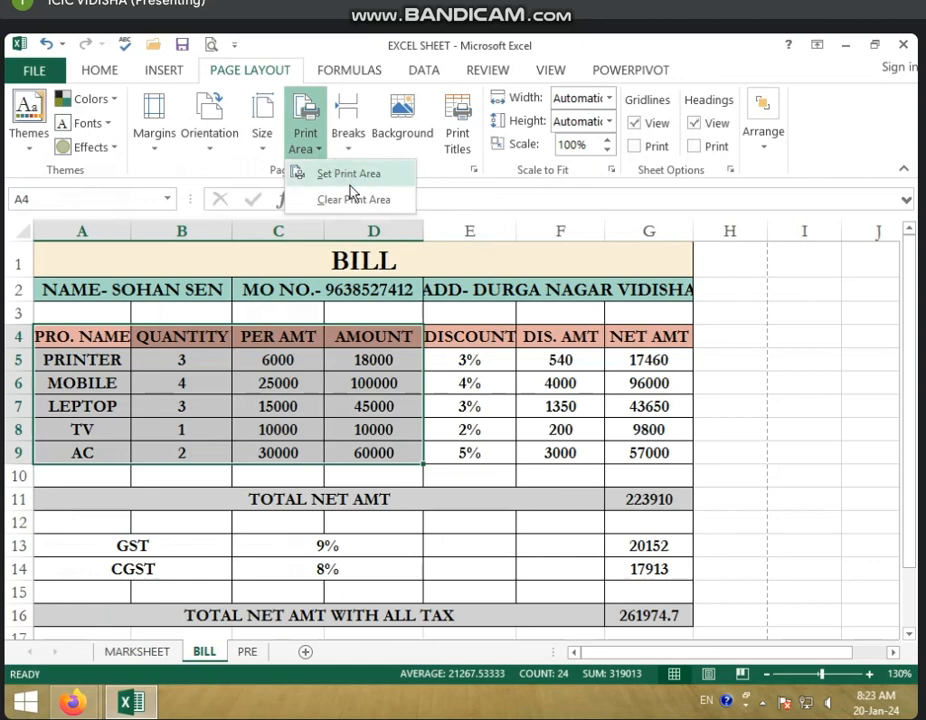
click(350, 180)
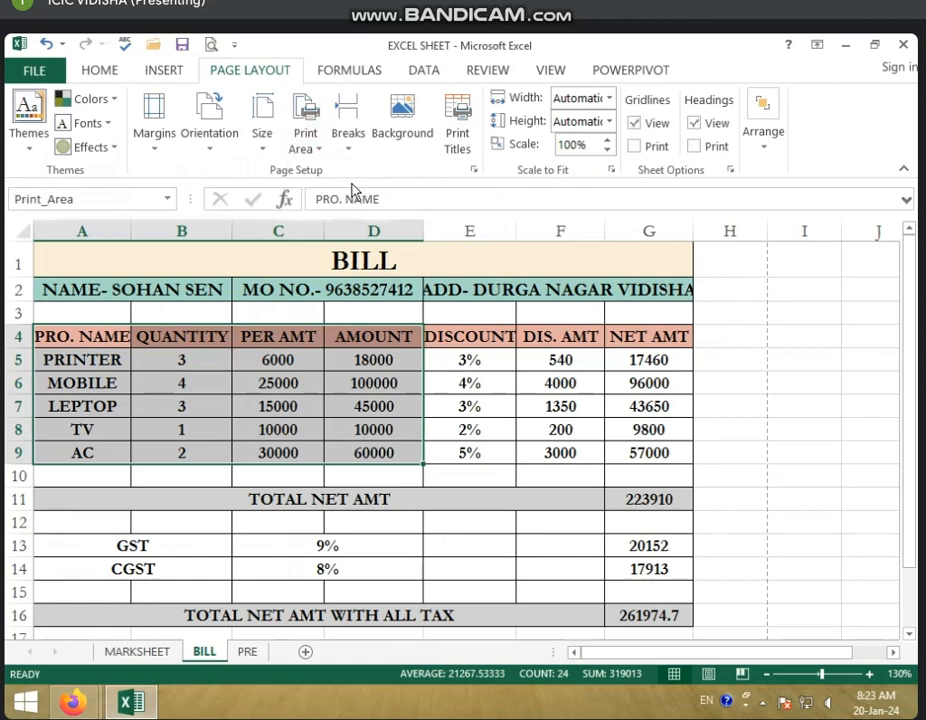
click(578, 405)
click(708, 433)
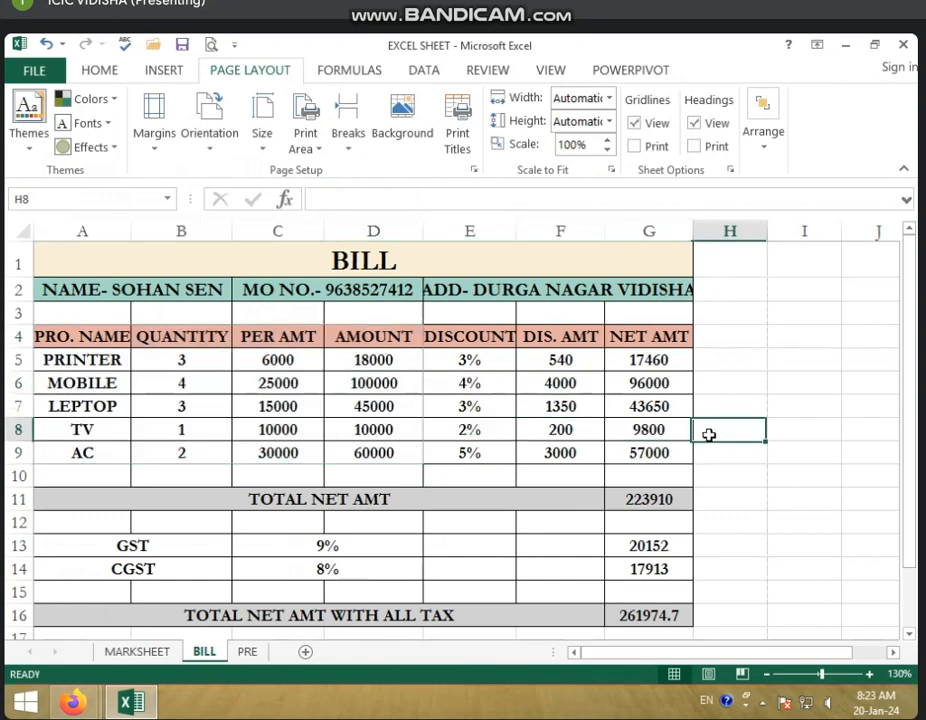
Check the bill's limited print area in the print preview, enlarge the page, and return to the worksheet
key(ctrl+p)
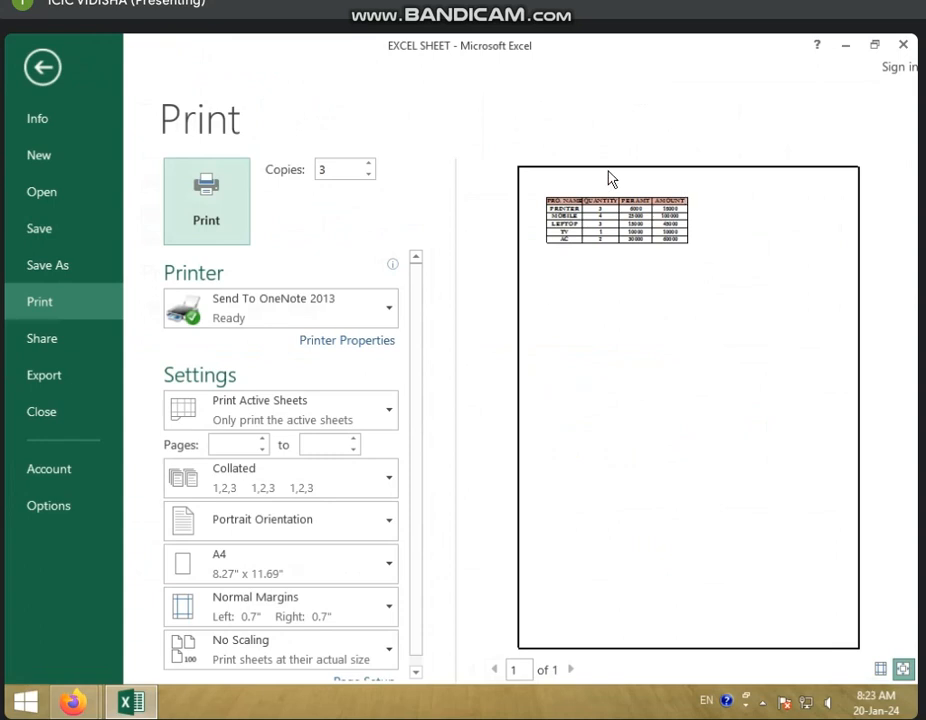
click(695, 498)
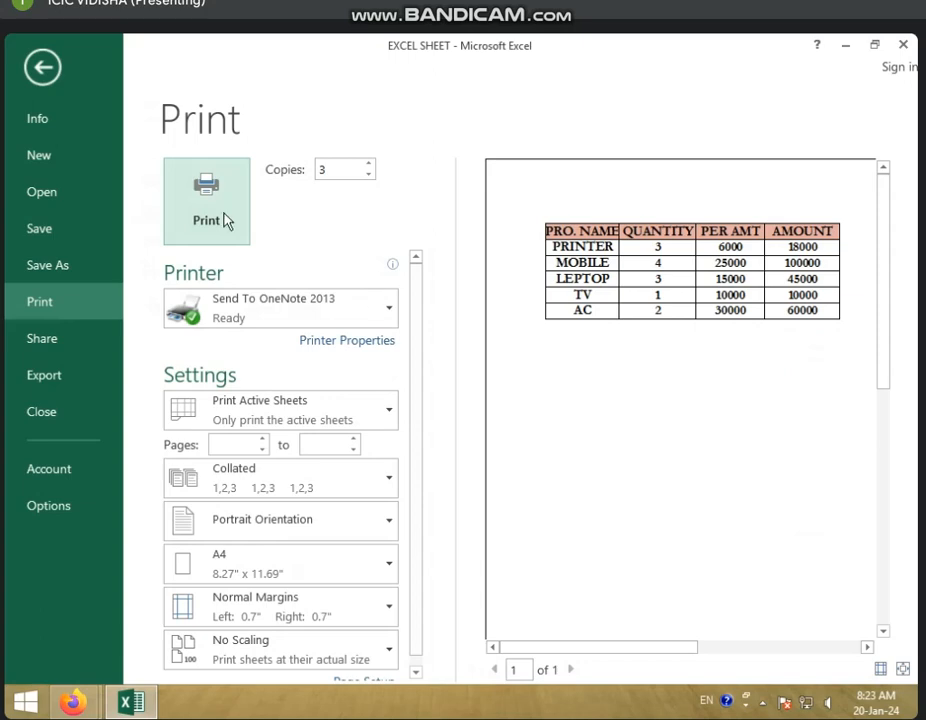
click(43, 67)
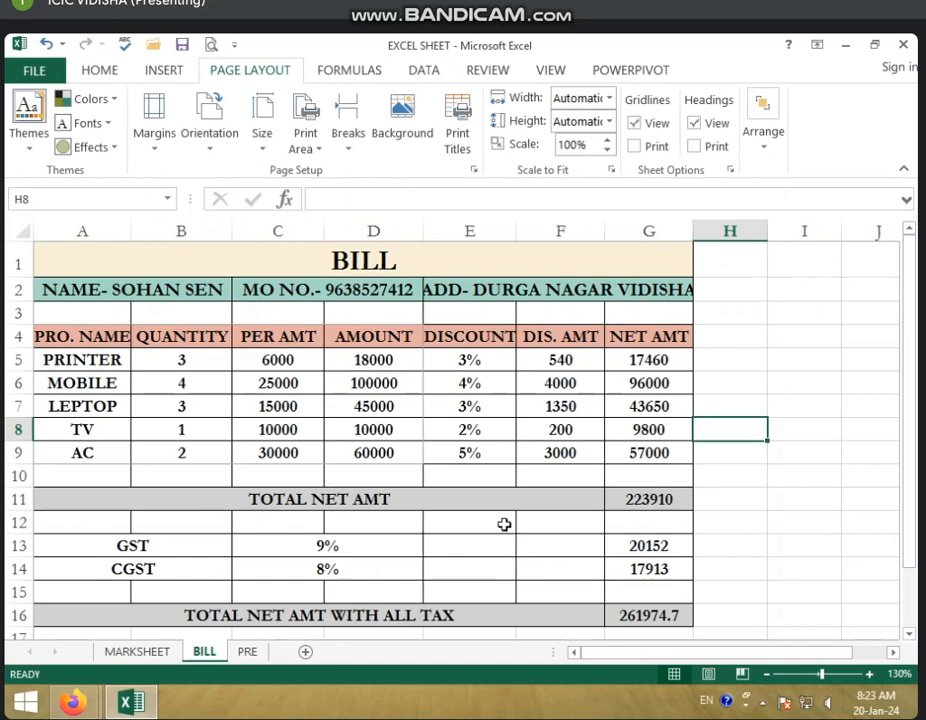
click(436, 585)
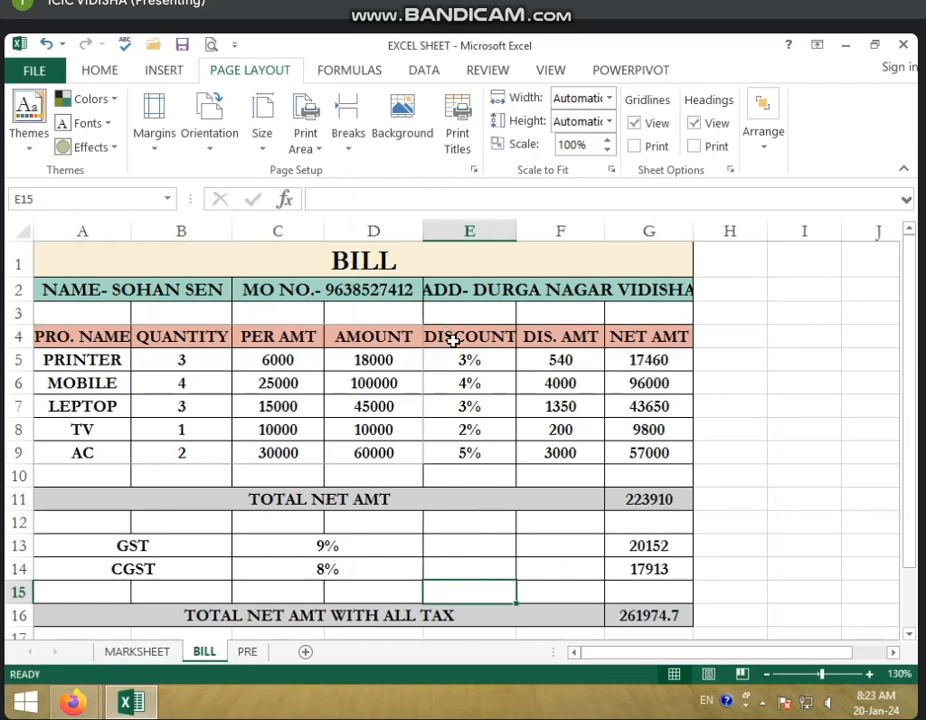
Preview the MARKSHEET sheet's printout for comparison and return to its worksheet
click(168, 654)
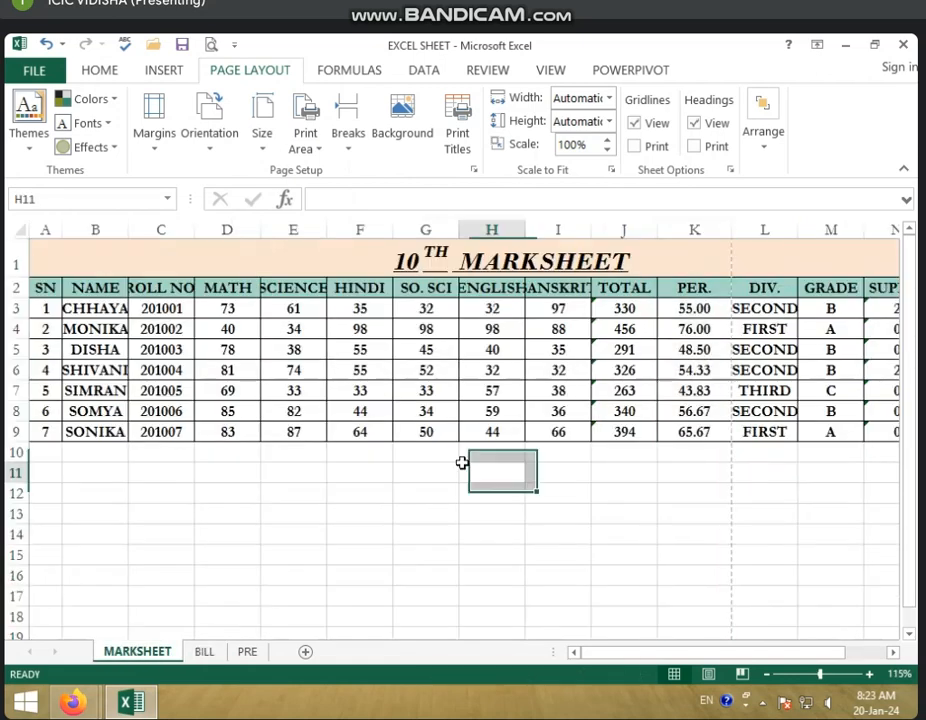
key(ctrl+p)
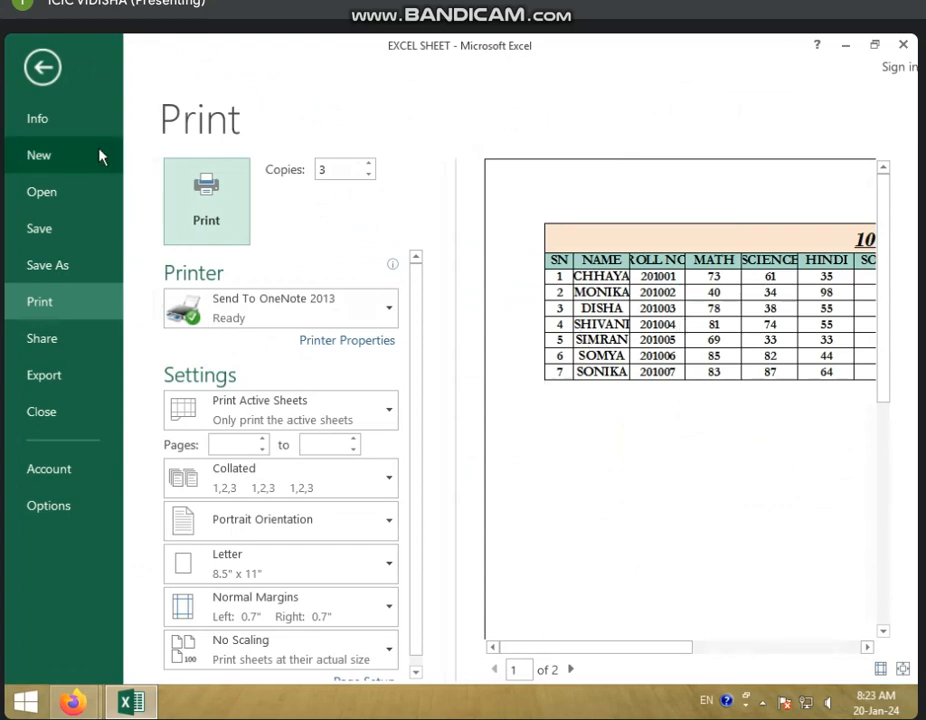
click(45, 64)
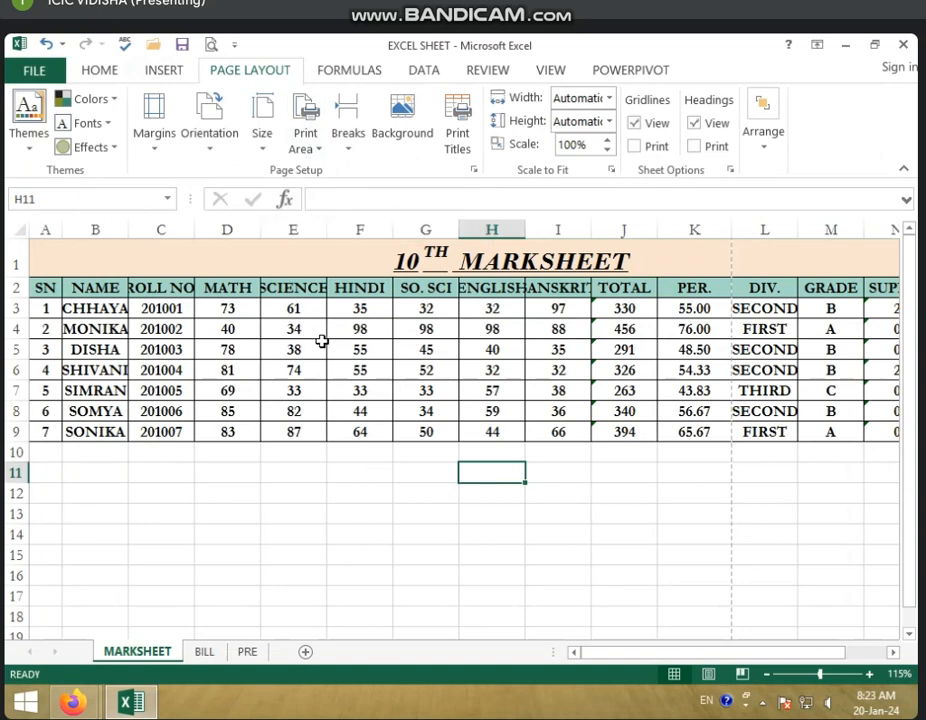
Clear the print area covering A4:D9 on the BILL sheet
click(222, 653)
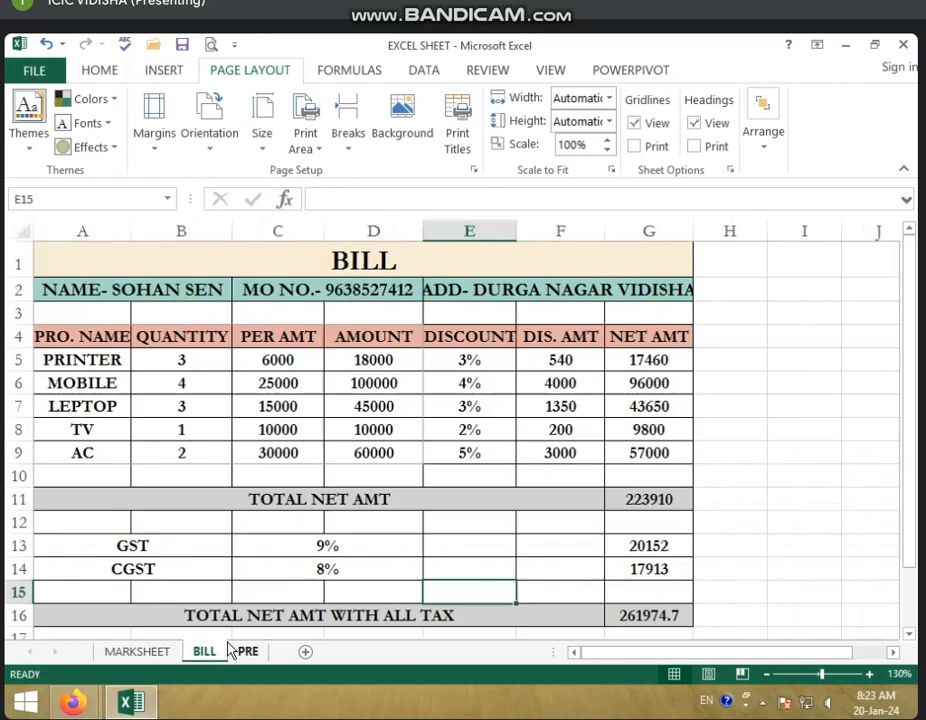
click(146, 343)
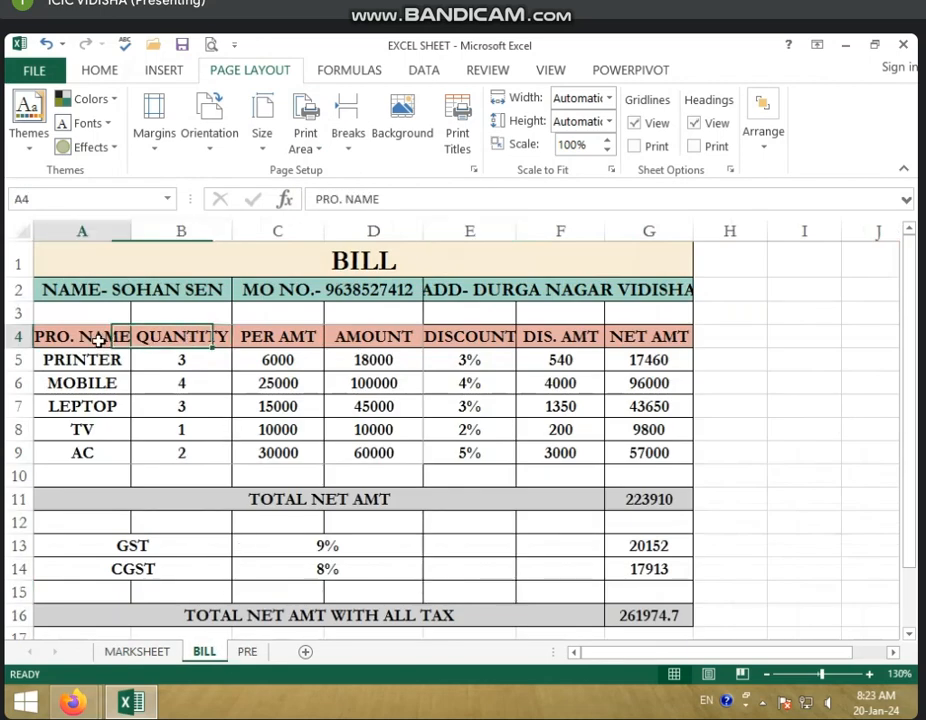
drag(97, 337, 389, 450)
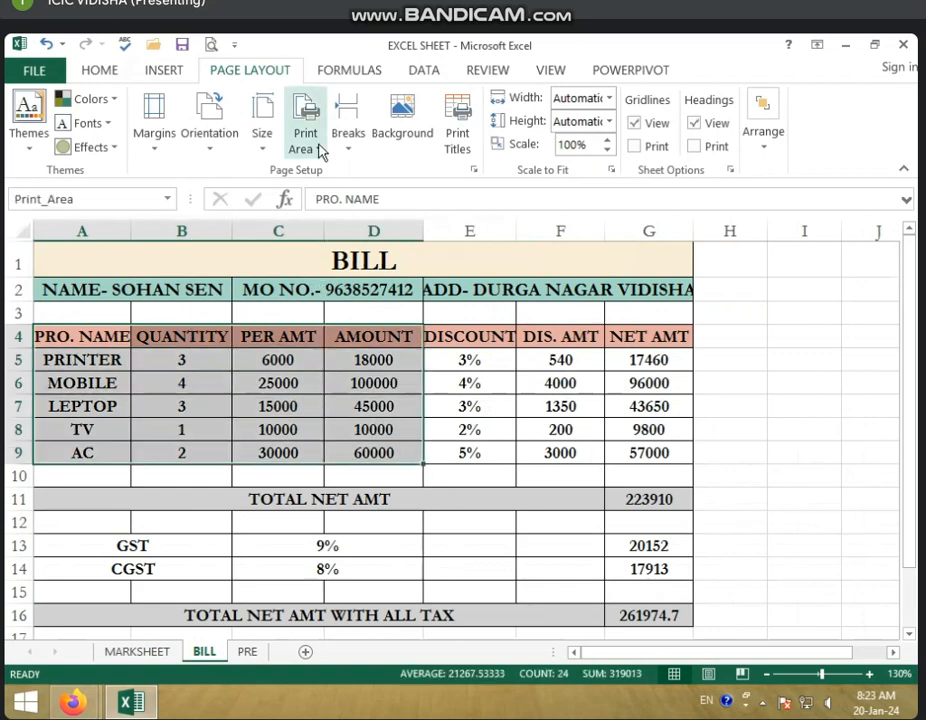
click(318, 150)
click(318, 198)
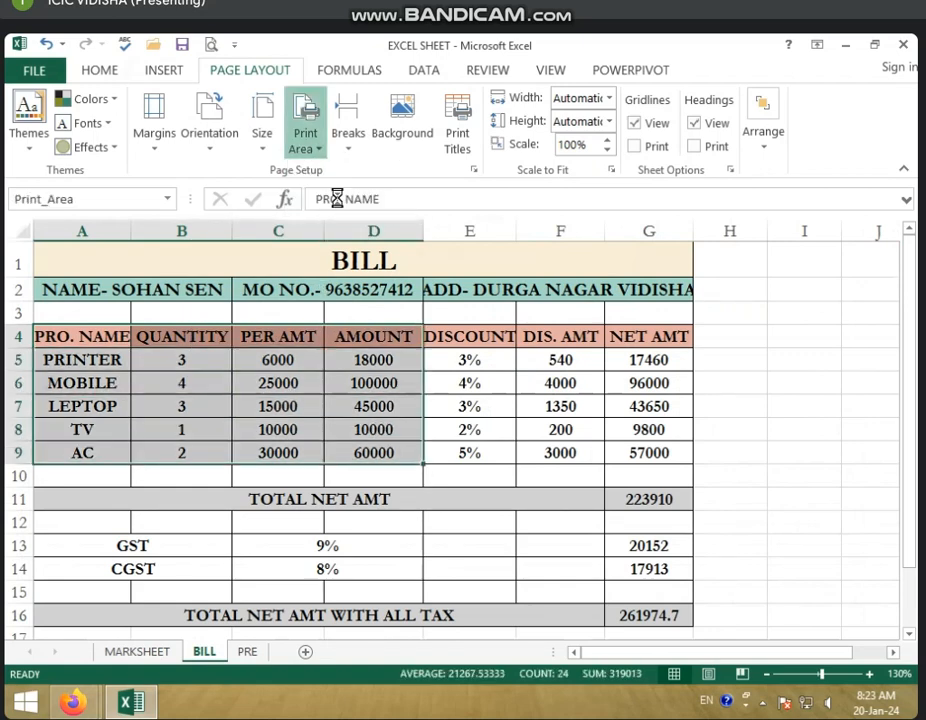
click(305, 150)
click(429, 333)
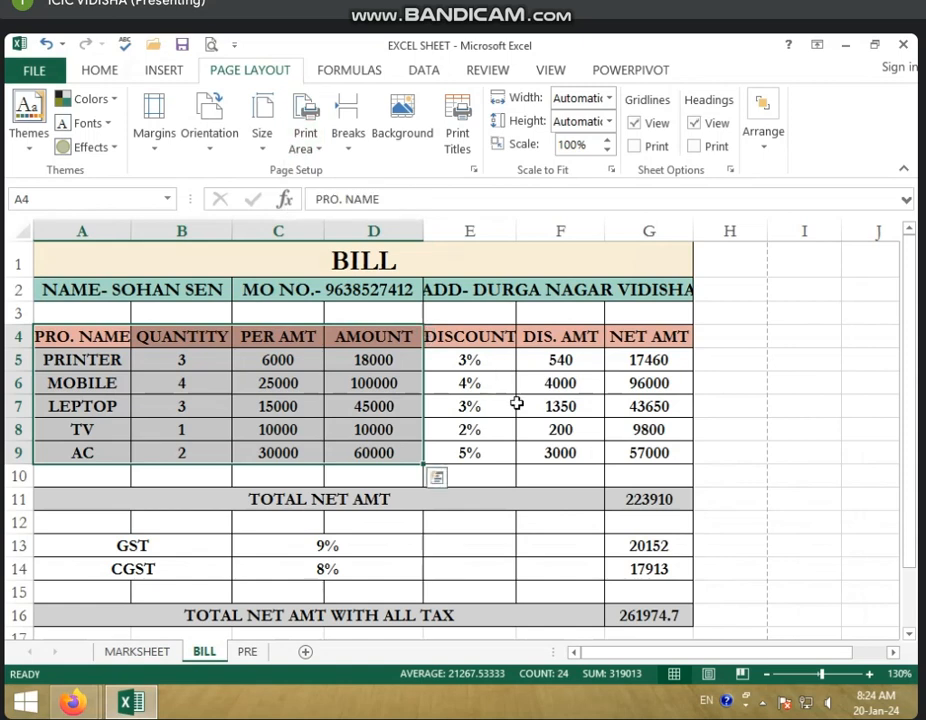
click(516, 403)
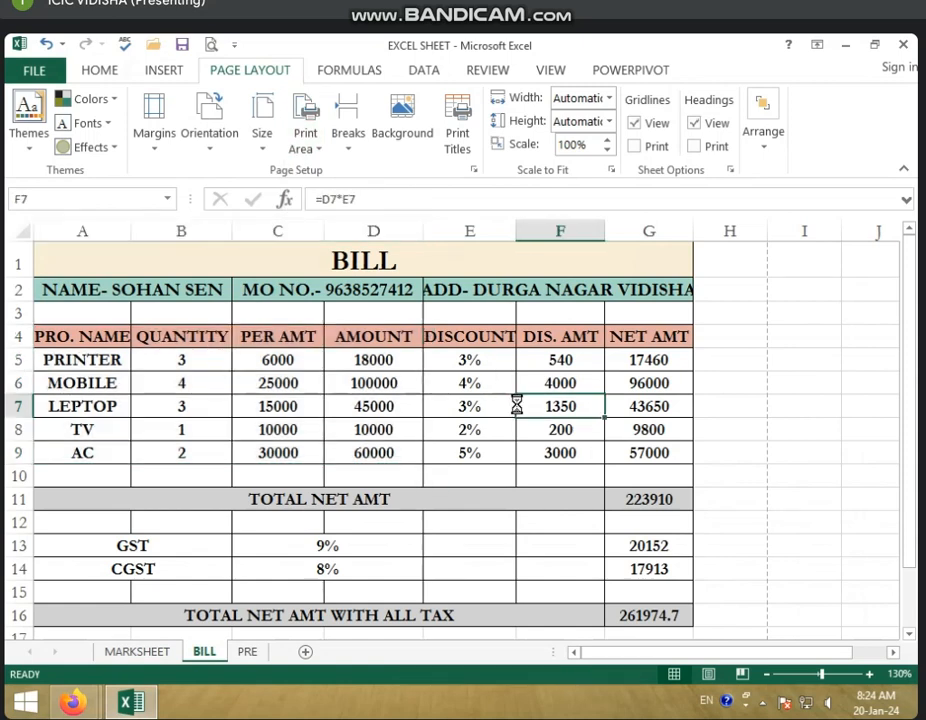
View the whole bill page in the print preview and return to the worksheet
key(ctrl+p)
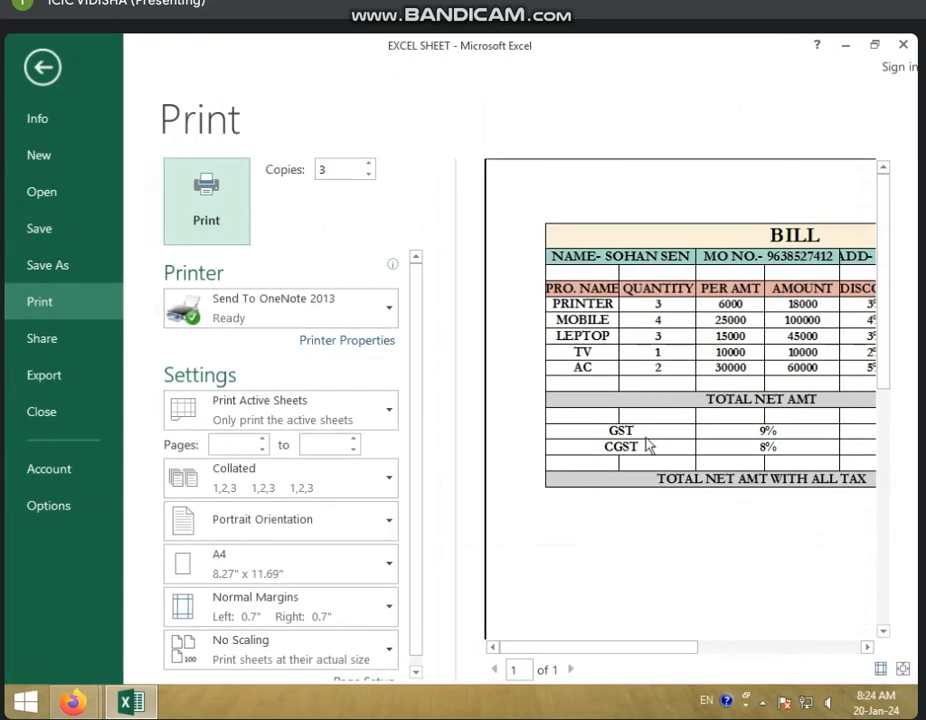
click(647, 446)
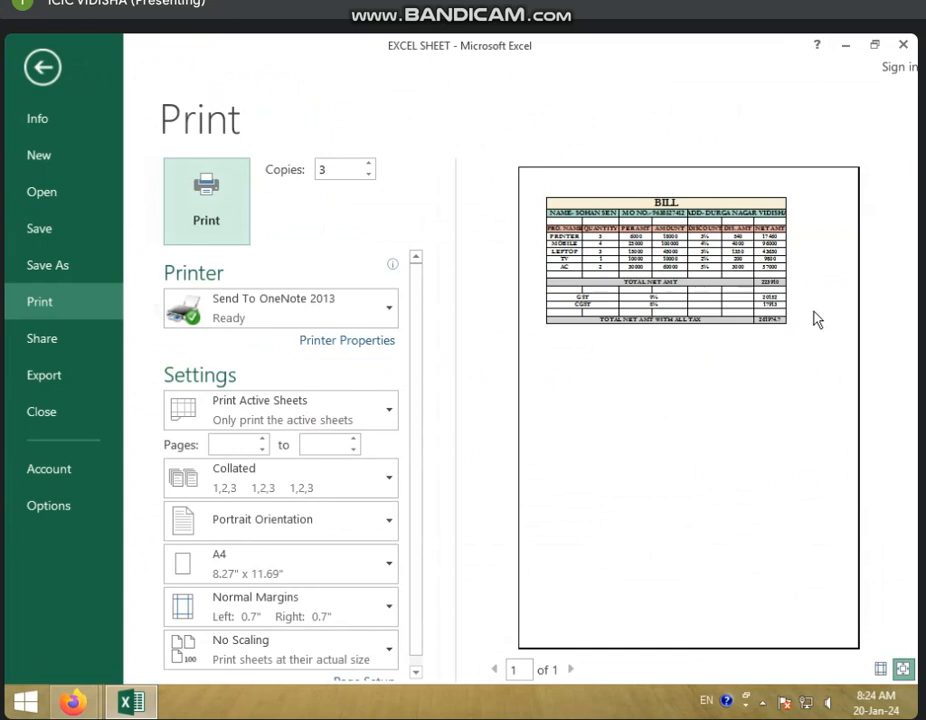
click(48, 69)
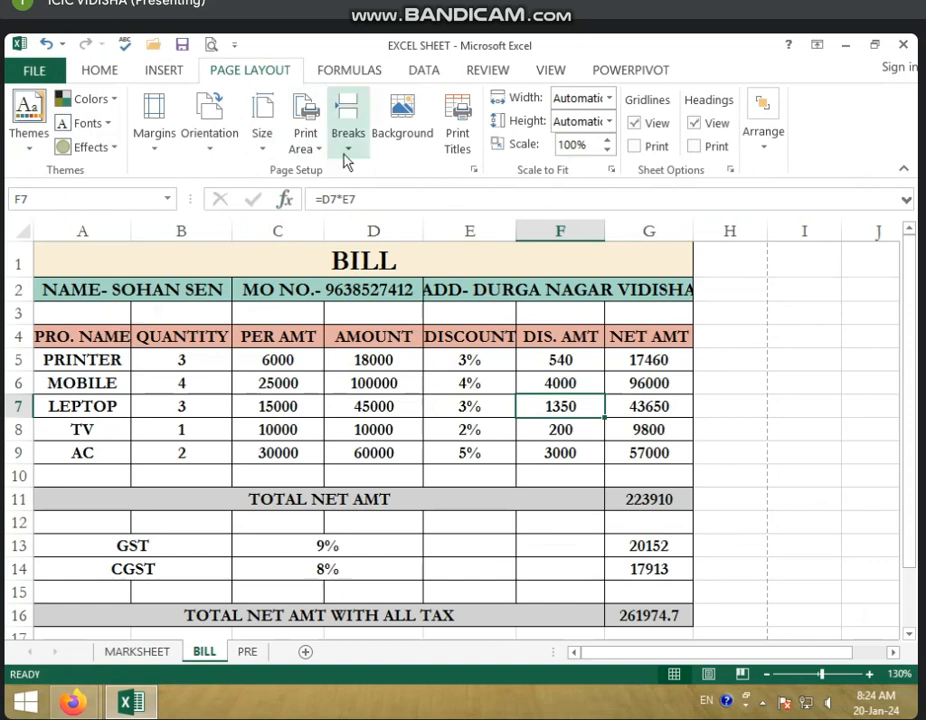
Insert a page break at cell F18 on the BILL sheet and inspect where it divides the bill
scroll(537, 366, down, 3)
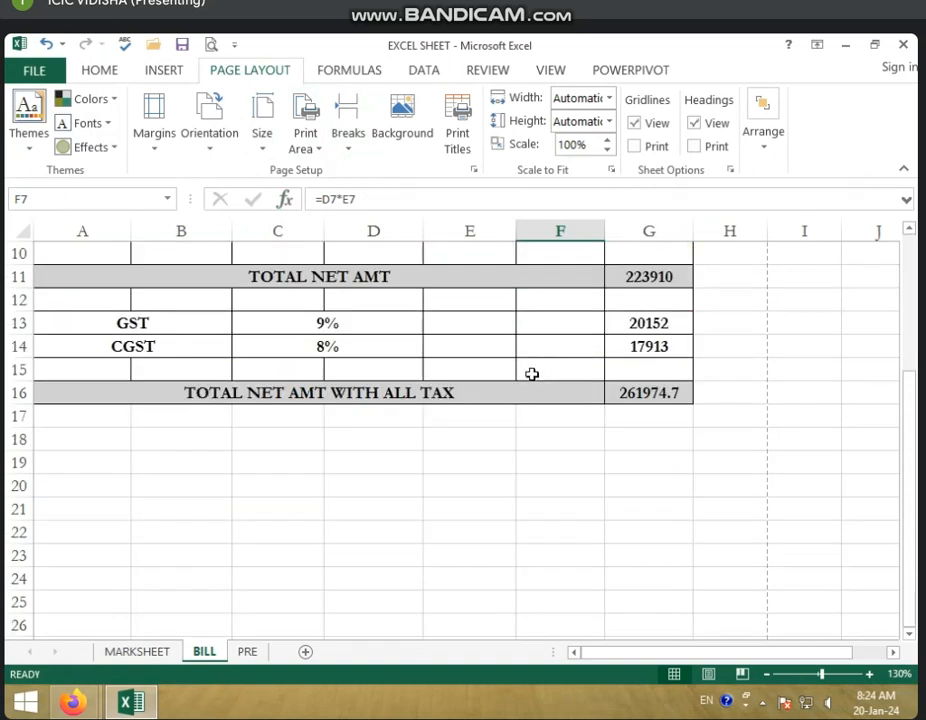
click(556, 447)
click(348, 128)
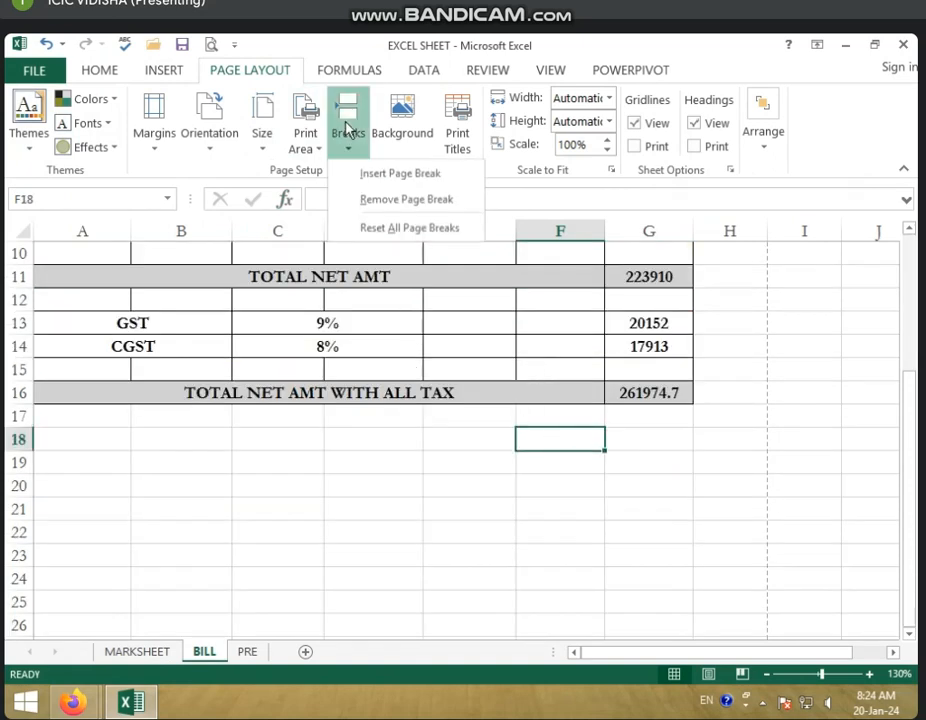
click(429, 185)
click(639, 455)
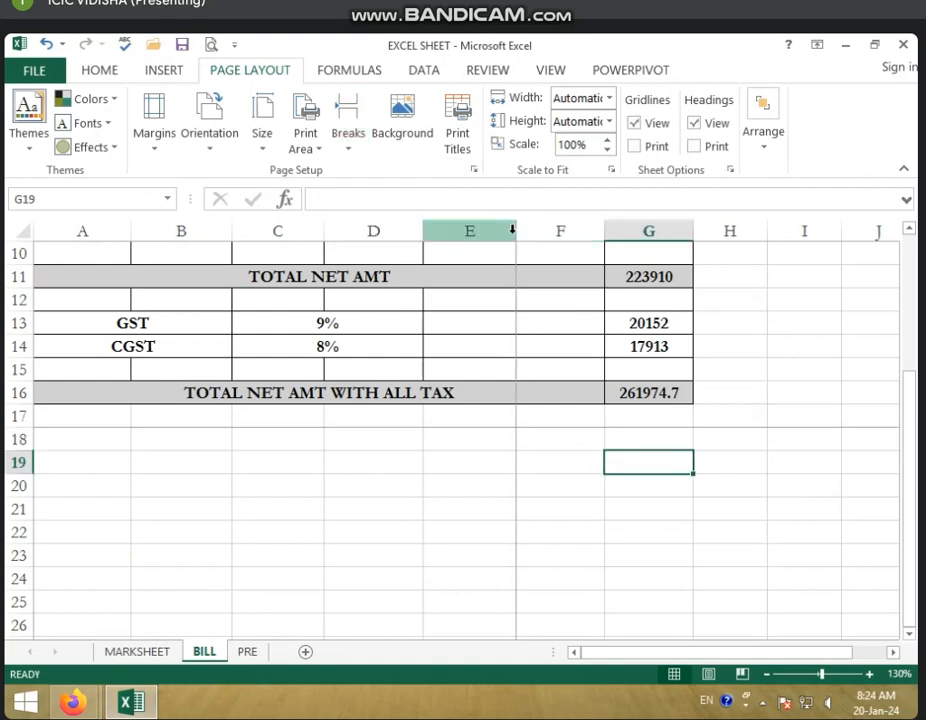
click(624, 393)
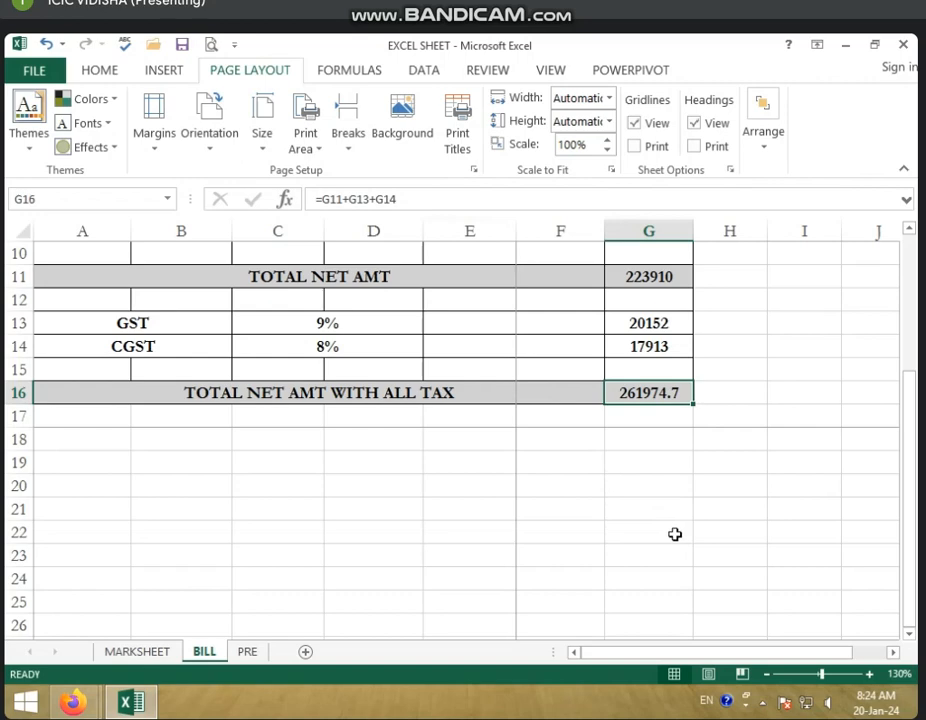
scroll(675, 534, up, 3)
Remove the page break at cell F18 on the BILL sheet
scroll(526, 329, down, 5)
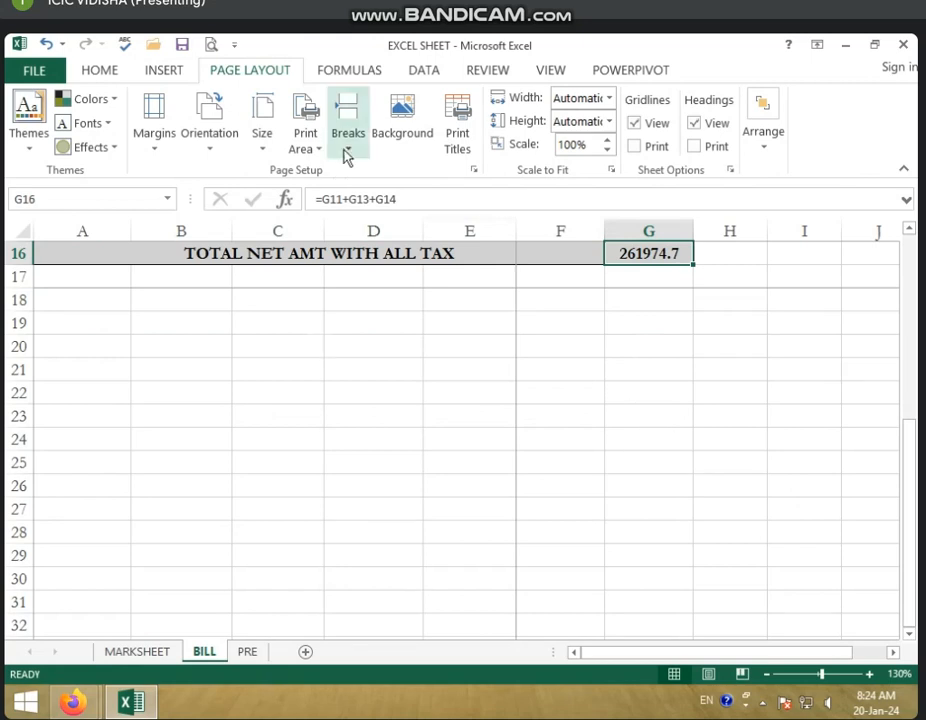
click(557, 296)
click(356, 148)
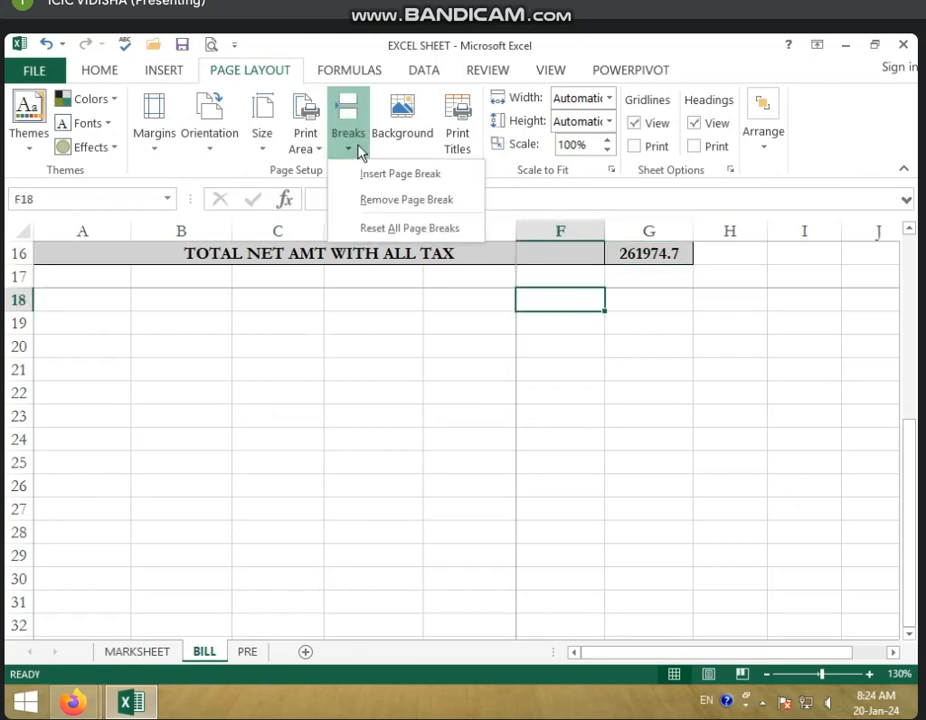
click(430, 202)
click(562, 376)
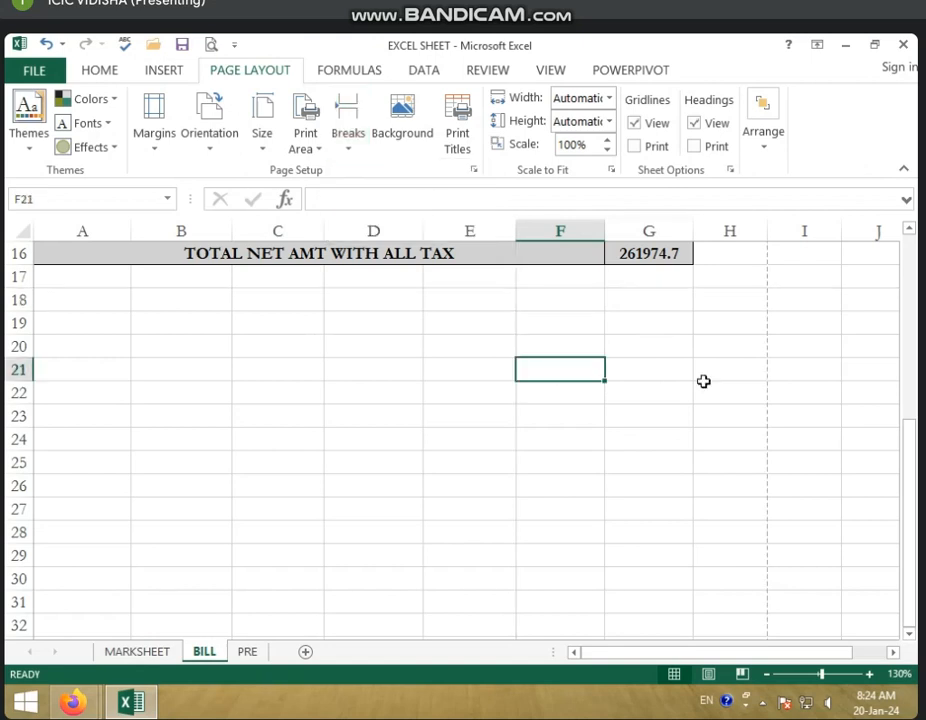
Browse for a picture file for the BILL sheet's background and open the WALLPAPER folder on Local Disk (F:)
scroll(703, 381, up, 5)
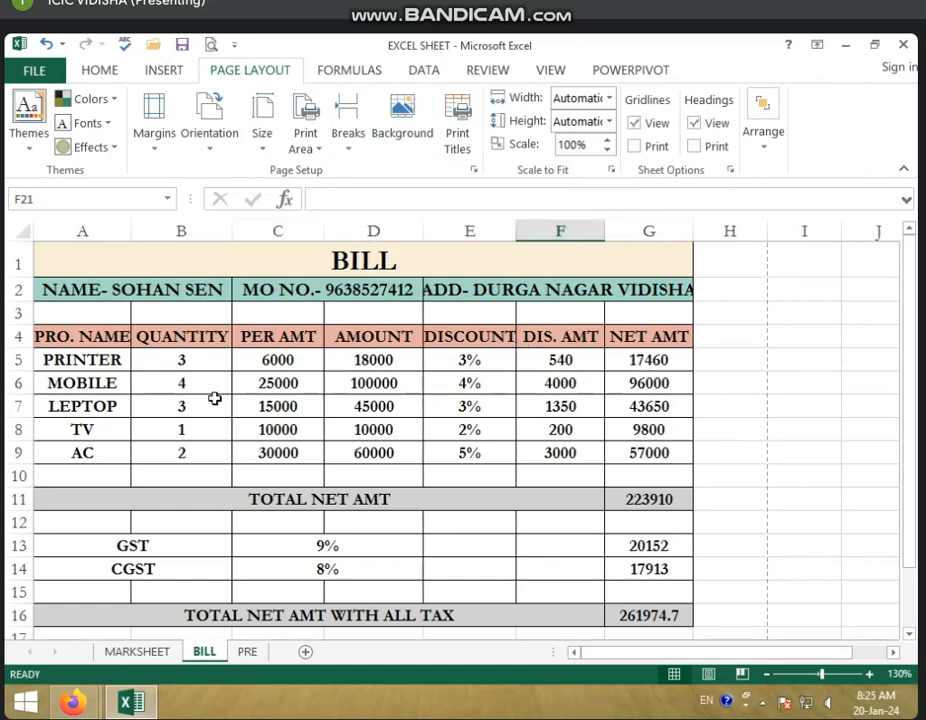
click(404, 133)
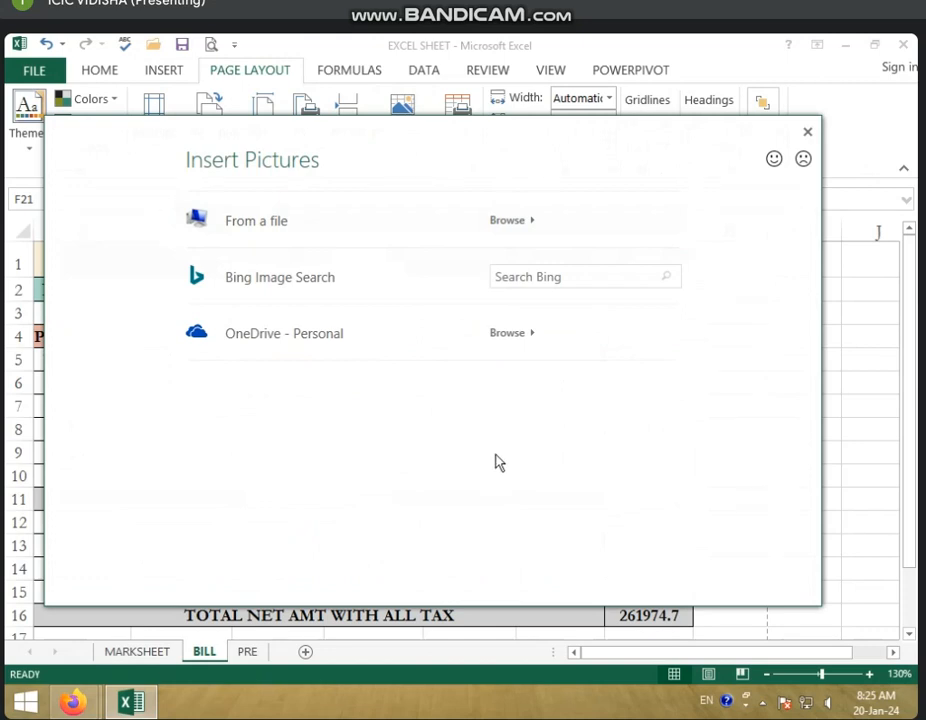
click(566, 273)
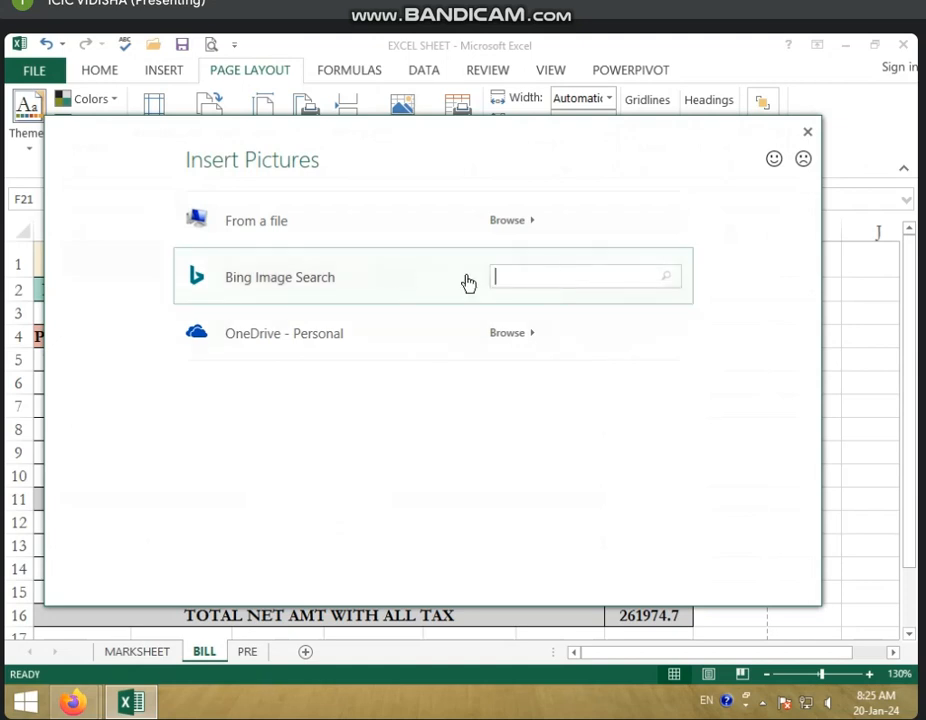
click(522, 225)
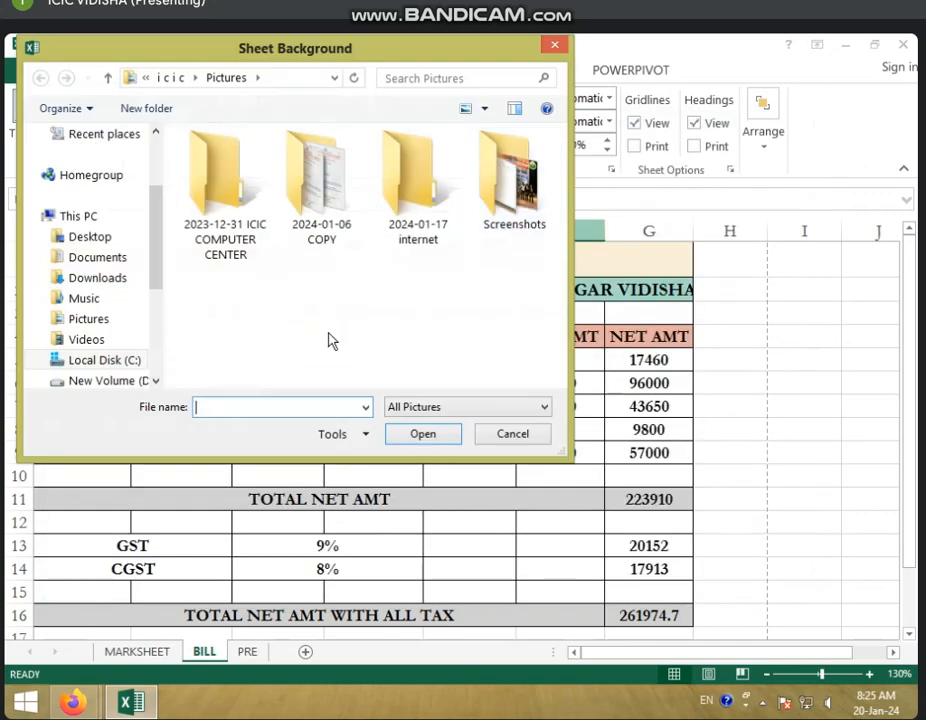
click(157, 381)
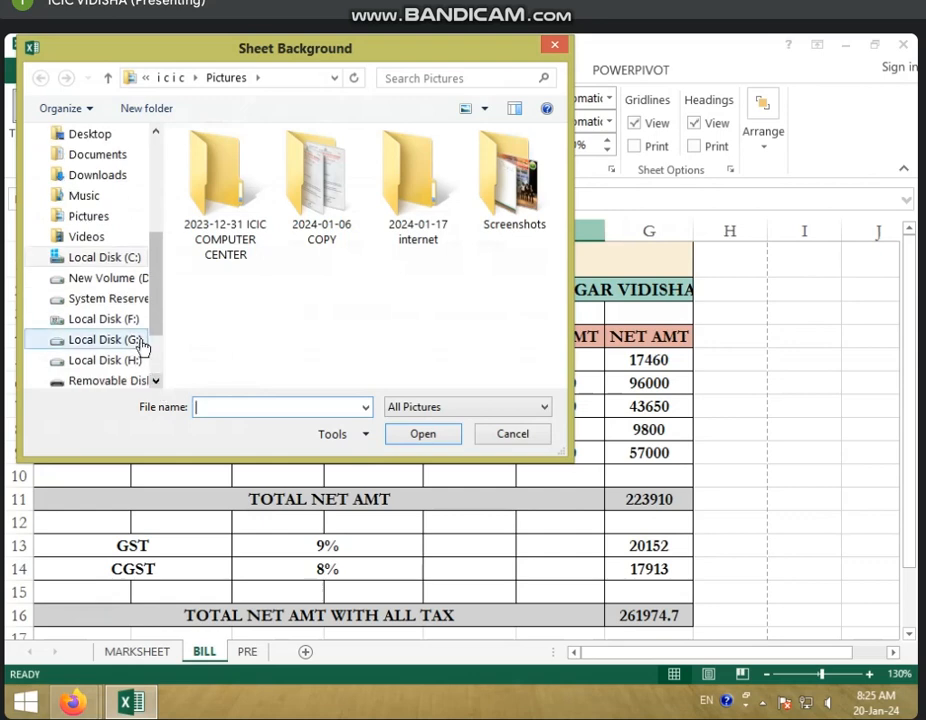
click(134, 320)
click(292, 335)
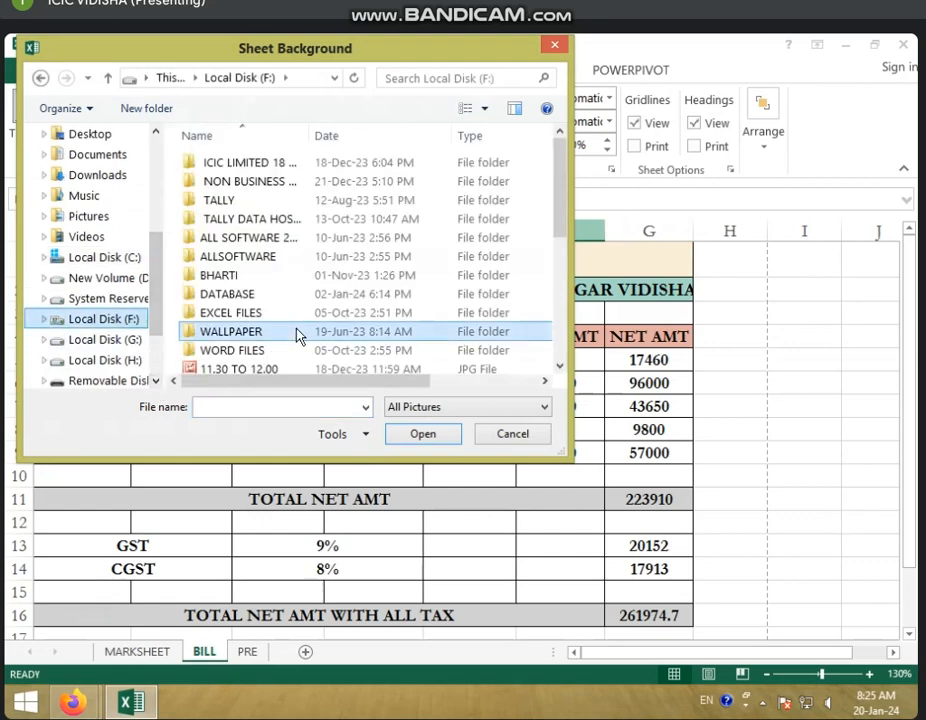
double_click(296, 336)
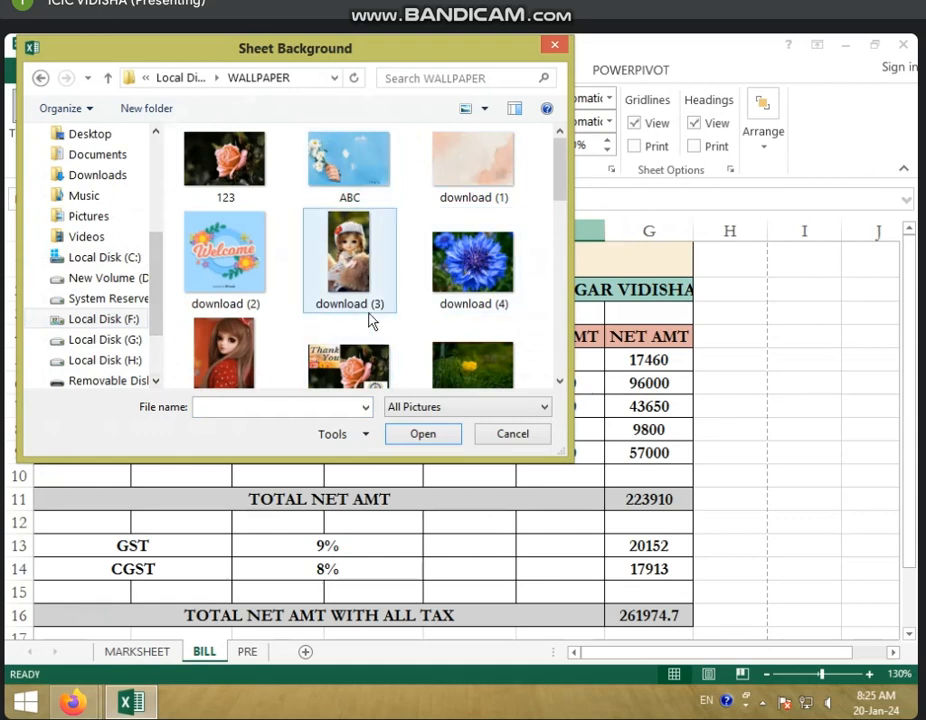
Set the LOGO picture from the WALLPAPER folder as the BILL sheet's background
scroll(420, 305, down, 5)
scroll(427, 300, up, 1)
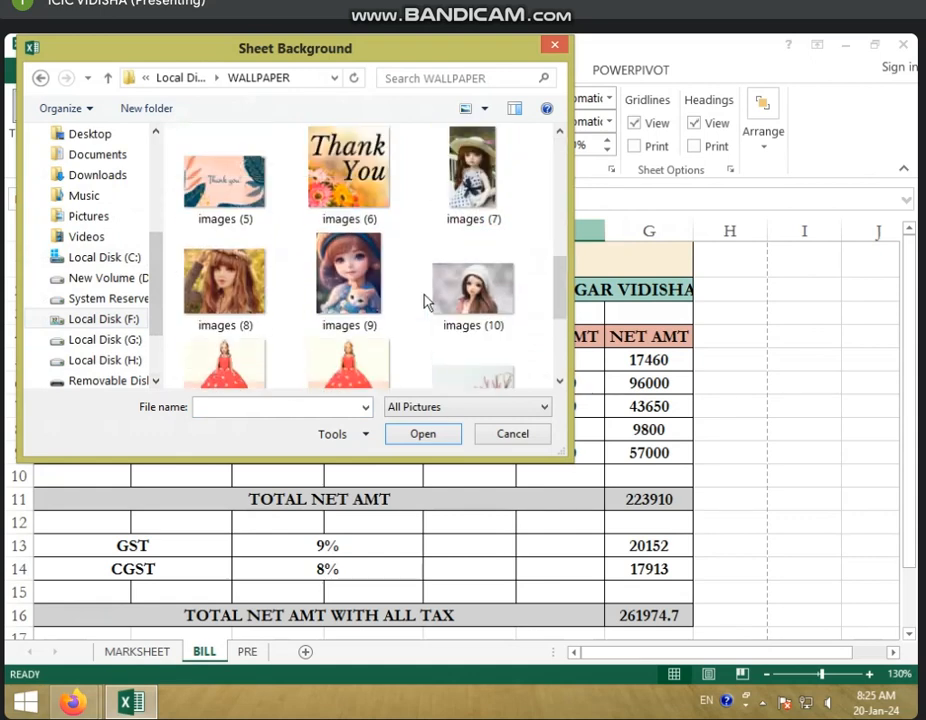
scroll(420, 293, up, 3)
scroll(420, 293, down, 6)
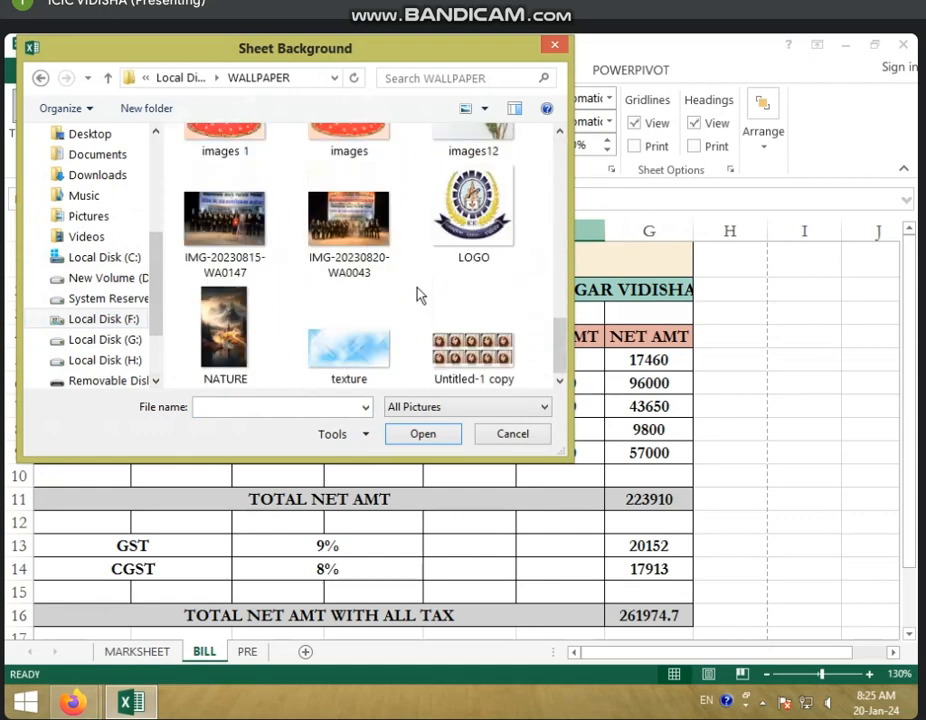
click(479, 248)
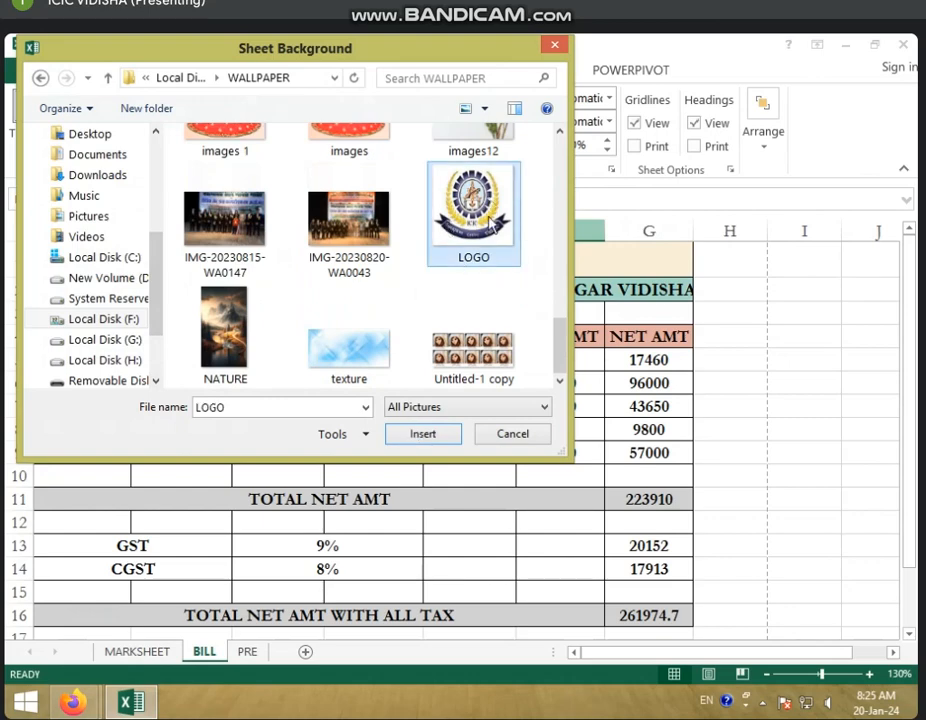
click(421, 437)
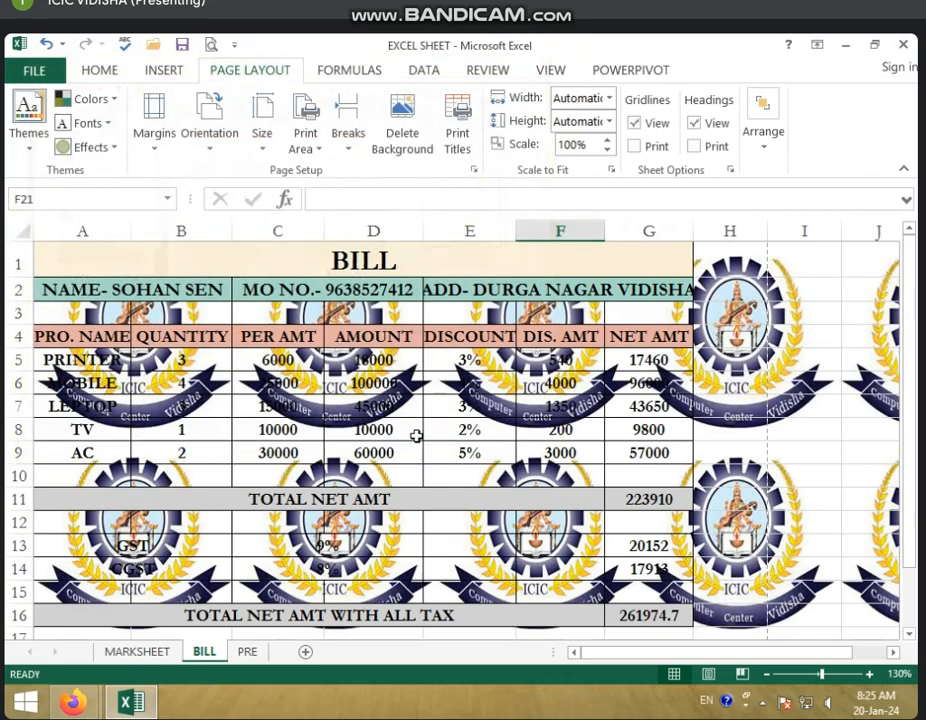
Examine how the logo background repeats across the BILL sheet and compare the filled cells with the unfilled ones
scroll(470, 432, down, 5)
scroll(477, 432, down, 3)
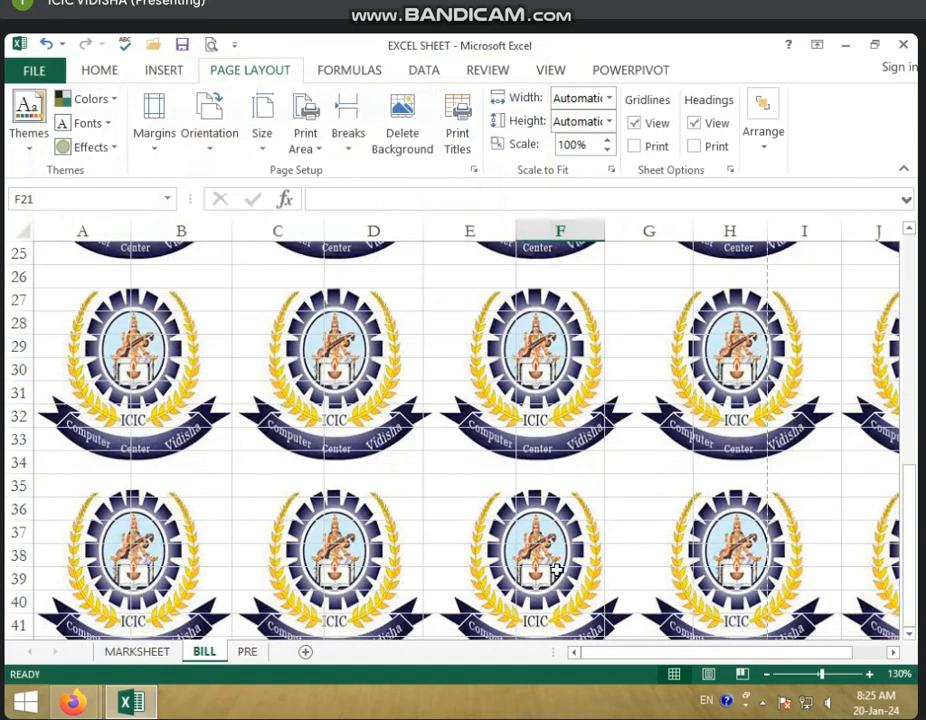
scroll(753, 452, up, 8)
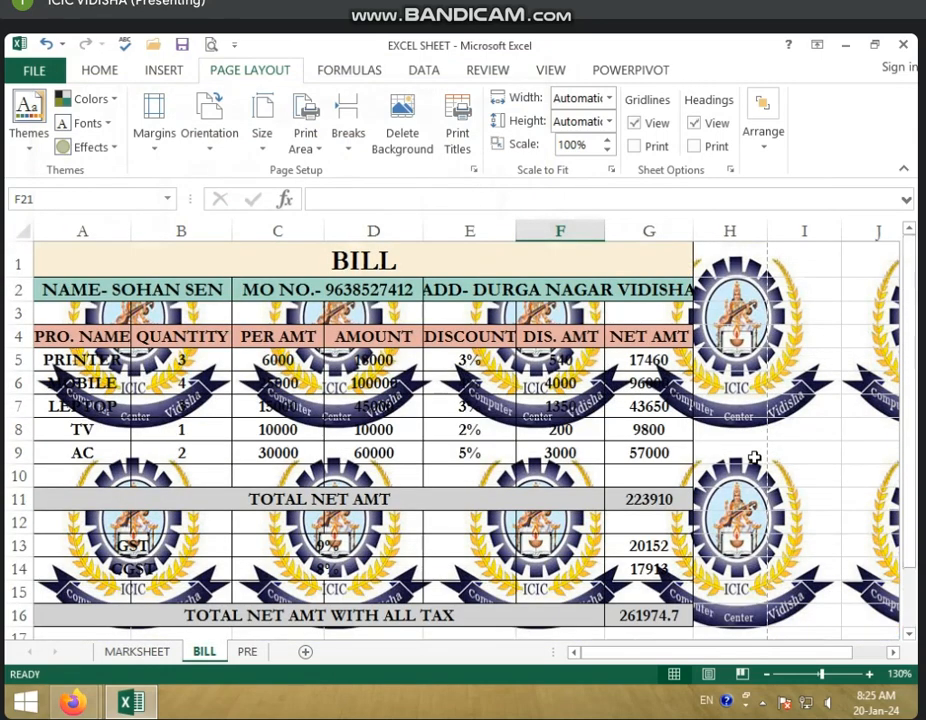
scroll(879, 453, down, 4)
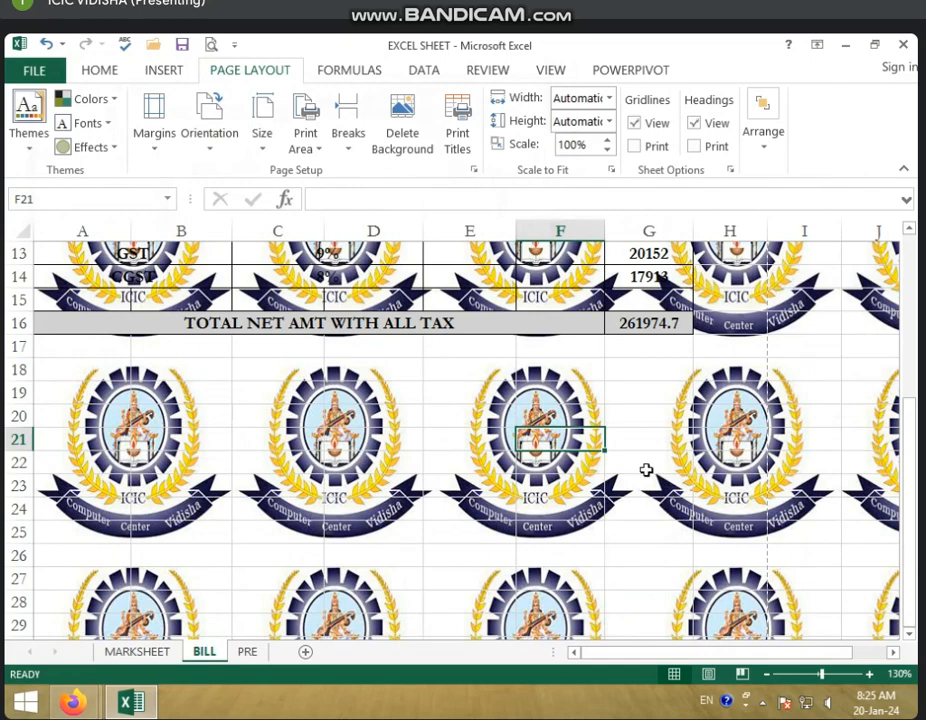
scroll(647, 471, up, 4)
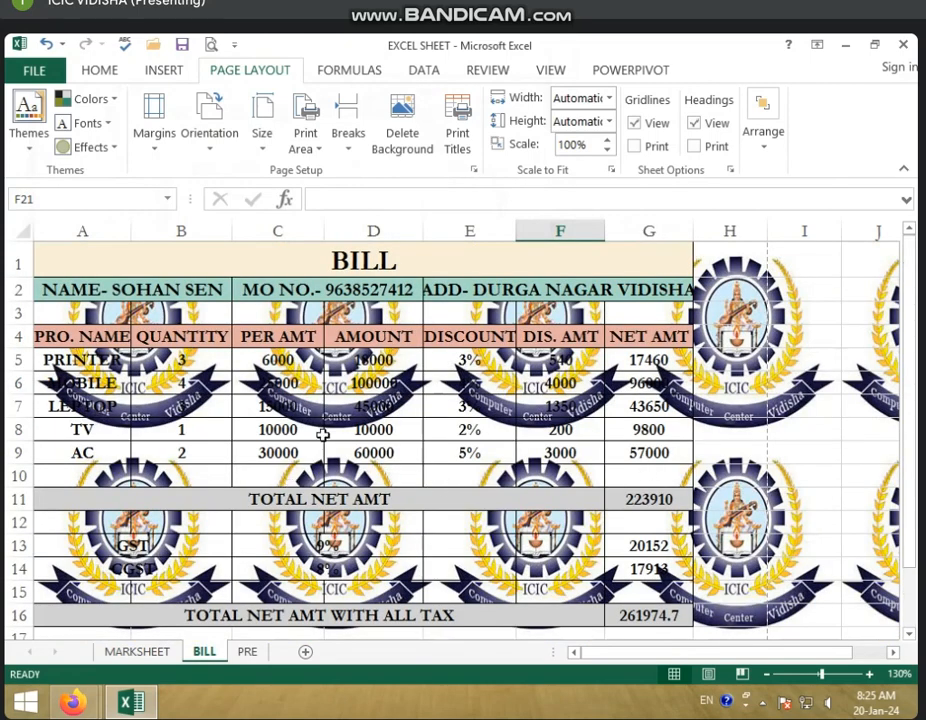
click(326, 264)
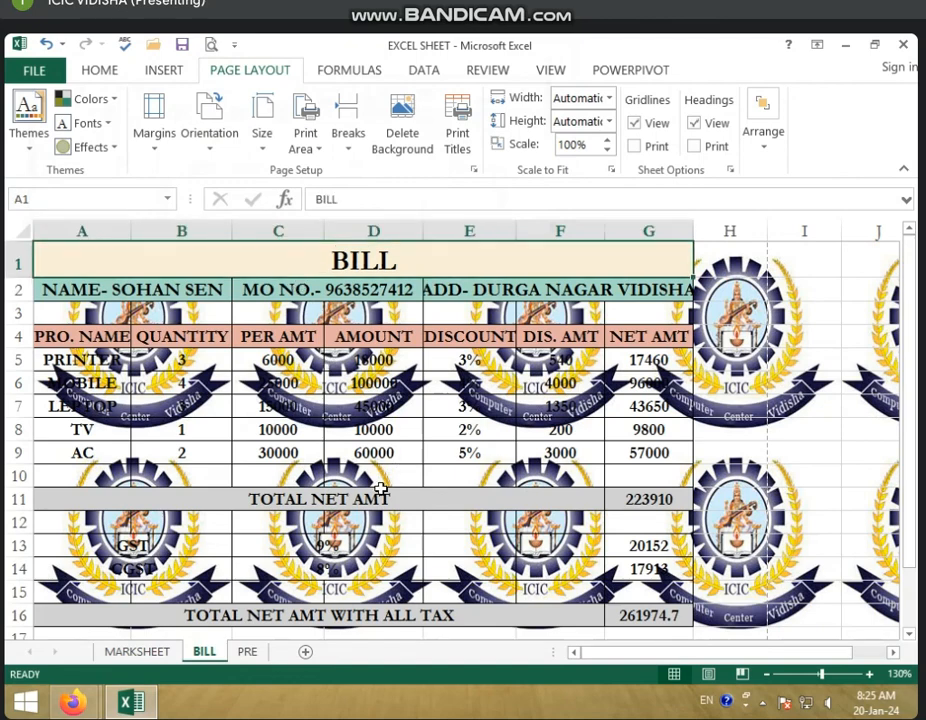
click(126, 502)
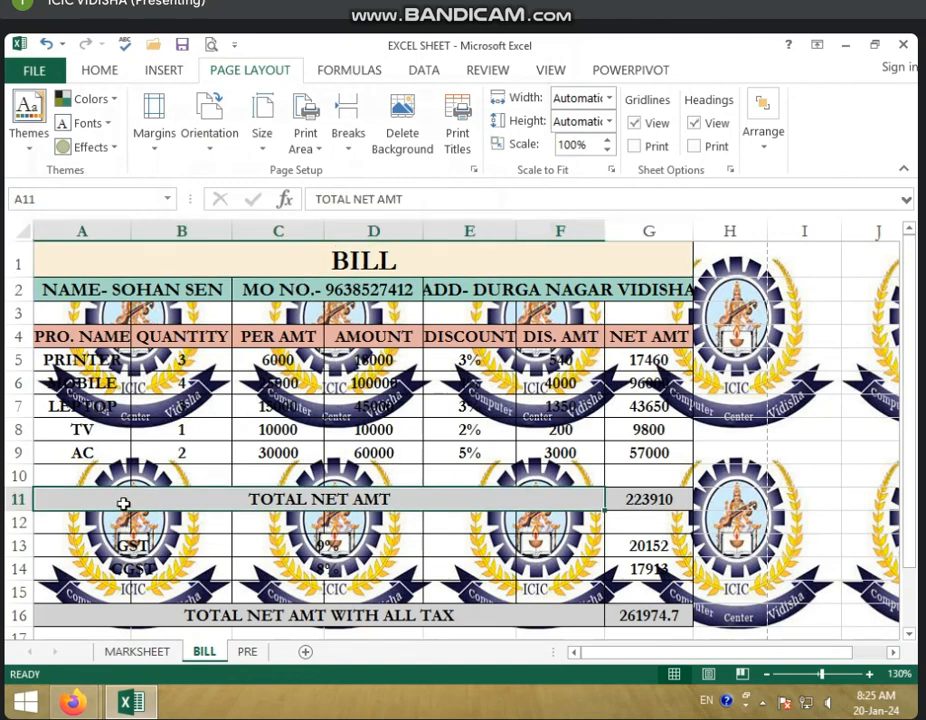
click(285, 545)
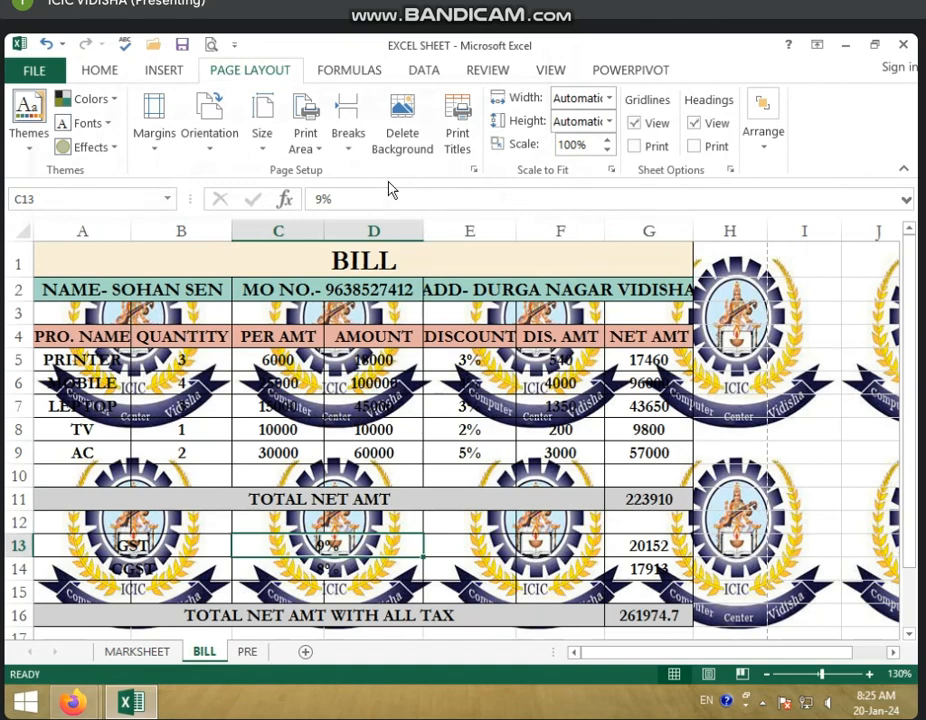
Replace the BILL sheet's logo background with picture 123 from the WALLPAPER folder
click(403, 145)
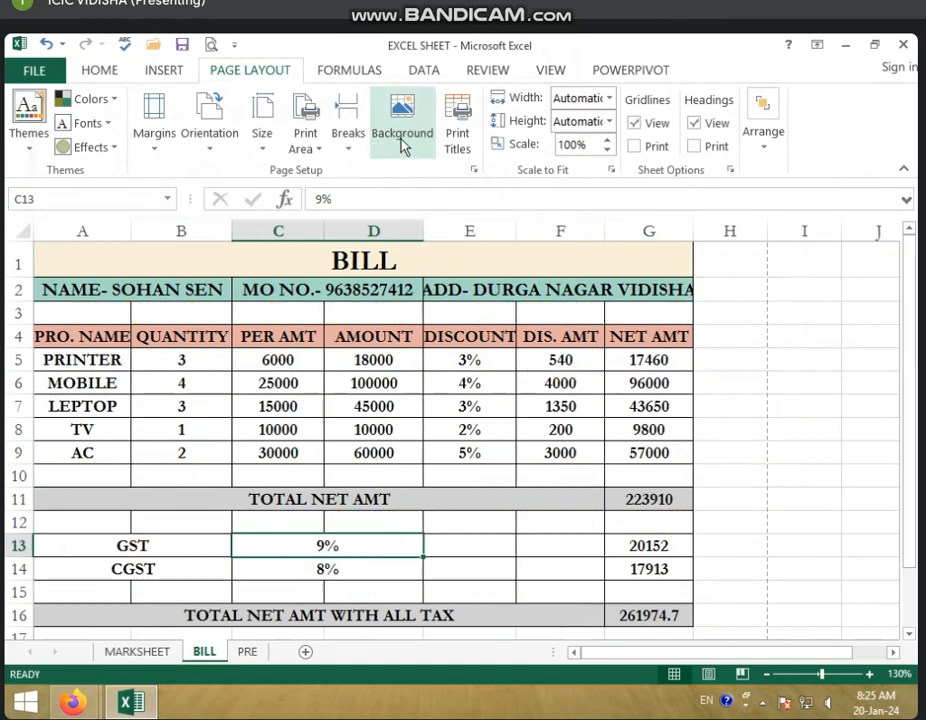
click(403, 145)
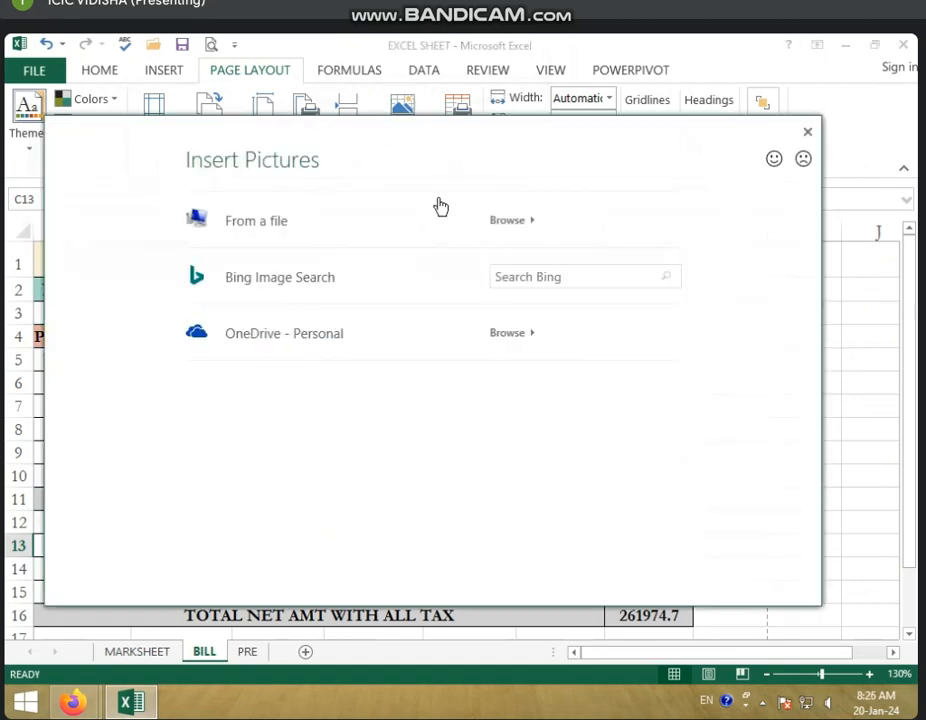
click(492, 219)
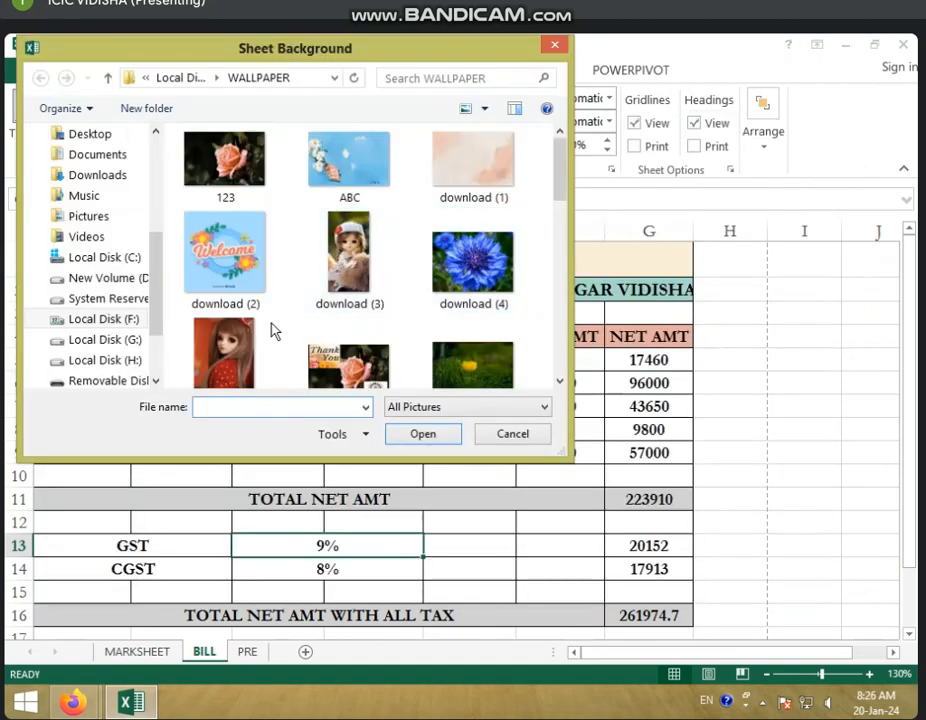
click(241, 172)
click(420, 434)
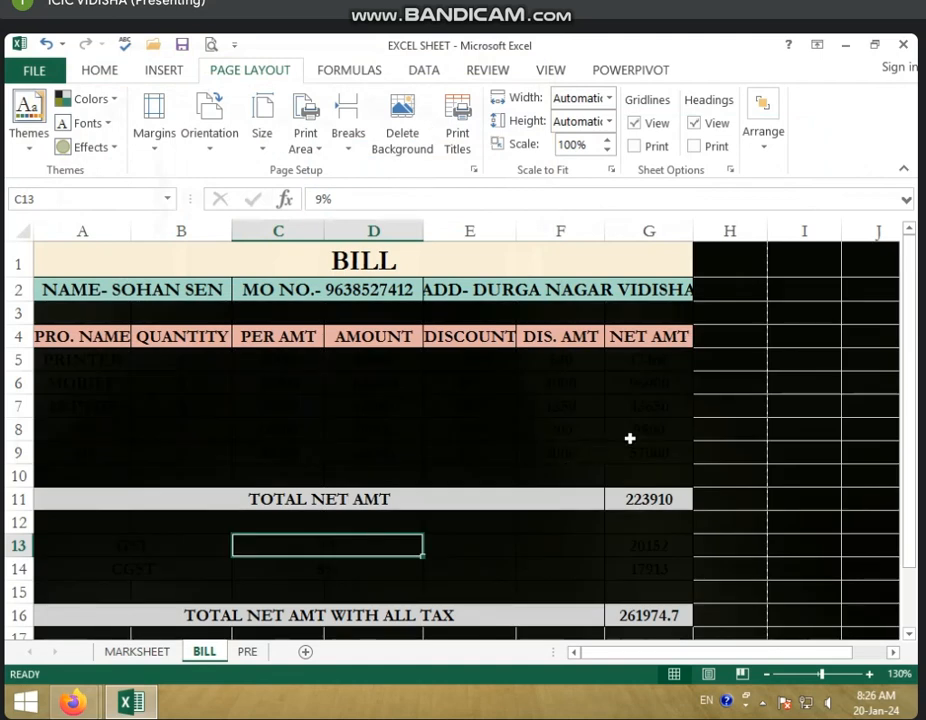
Examine the rose background picture across the BILL sheet at several zoom levels, including the area beyond the bill table
scroll(630, 438, down, 19)
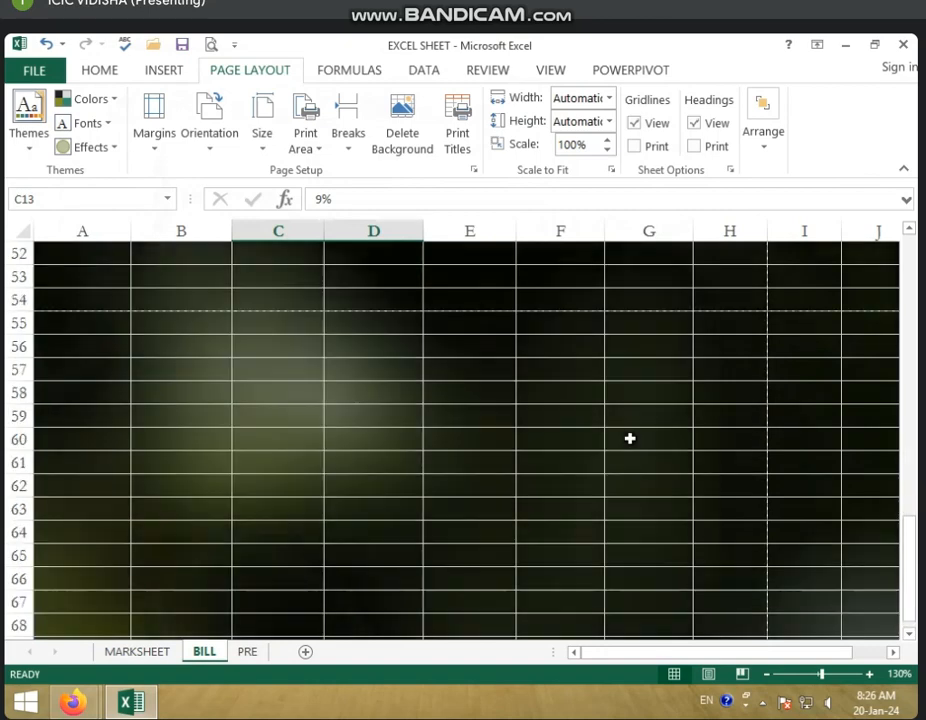
scroll(630, 438, down, 8)
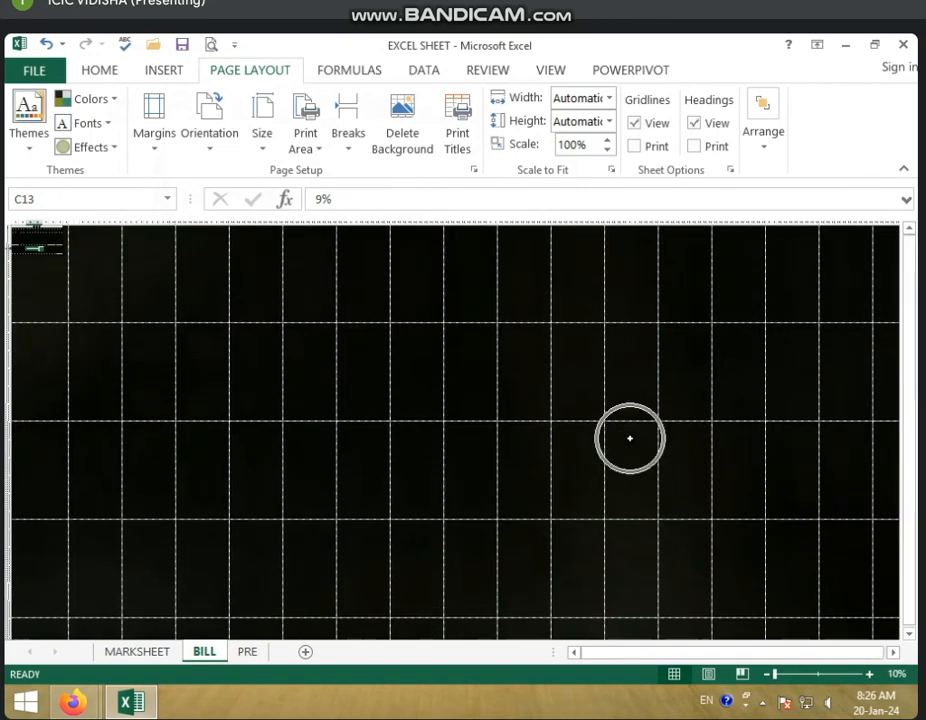
scroll(398, 455, up, 15)
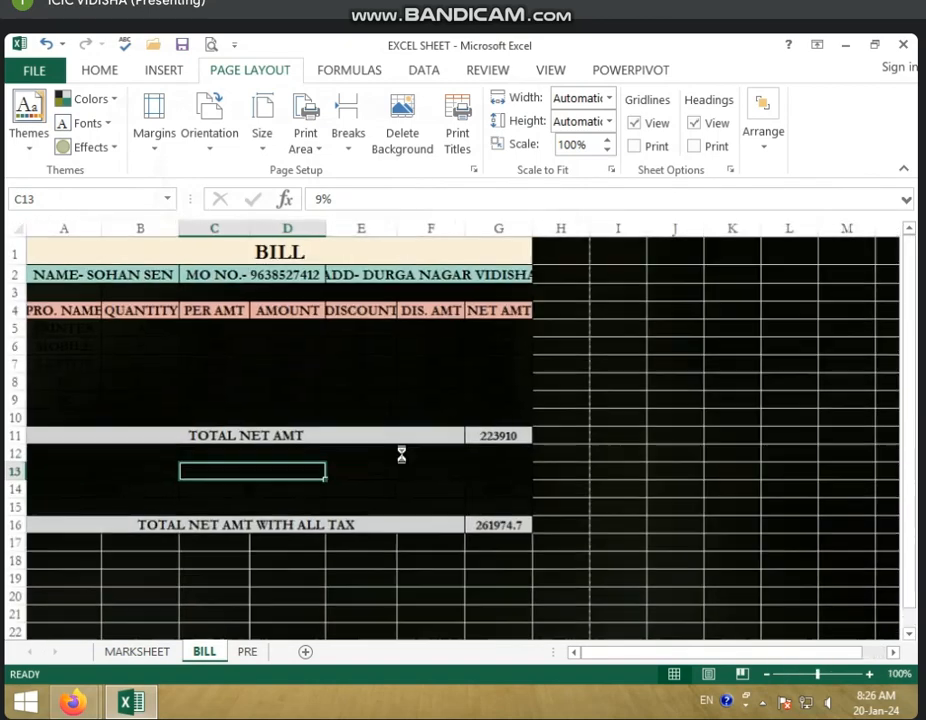
scroll(401, 453, up, 2)
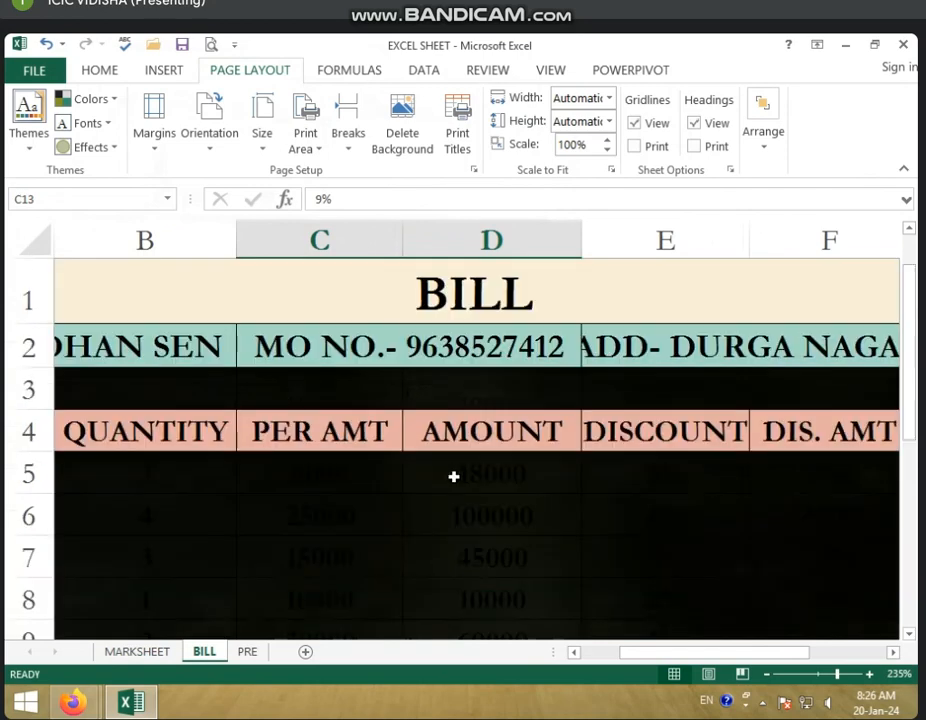
drag(641, 657, 752, 653)
scroll(751, 519, down, 5)
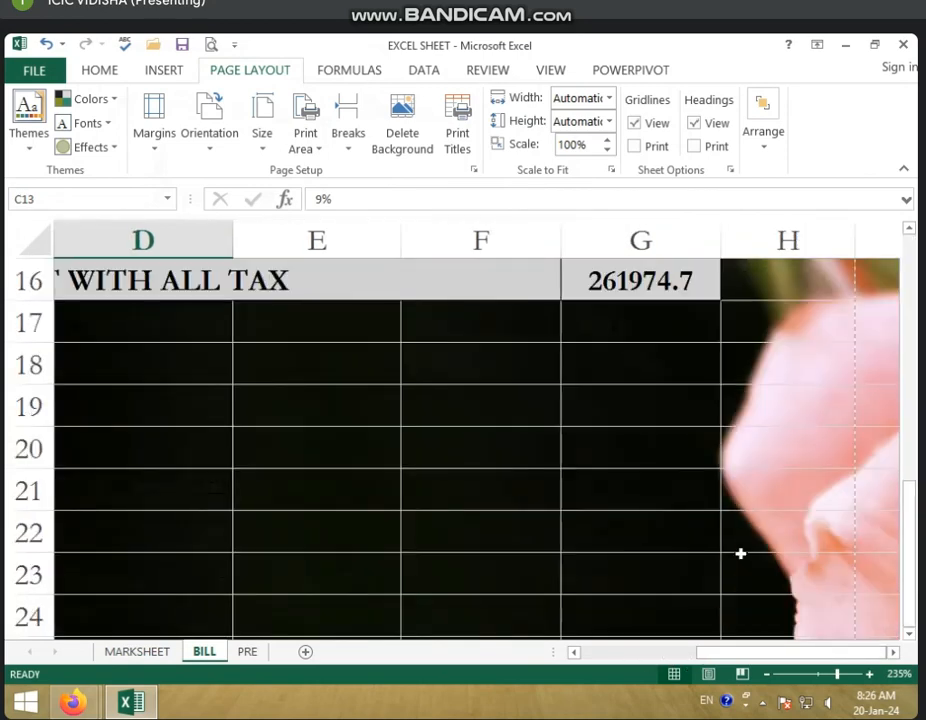
scroll(742, 554, down, 2)
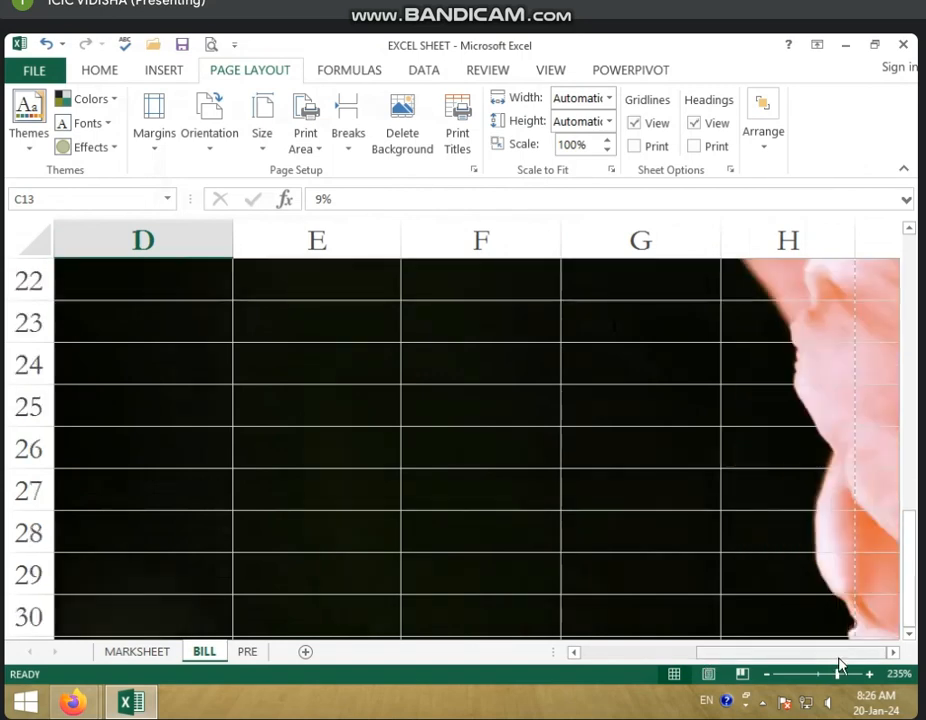
click(893, 652)
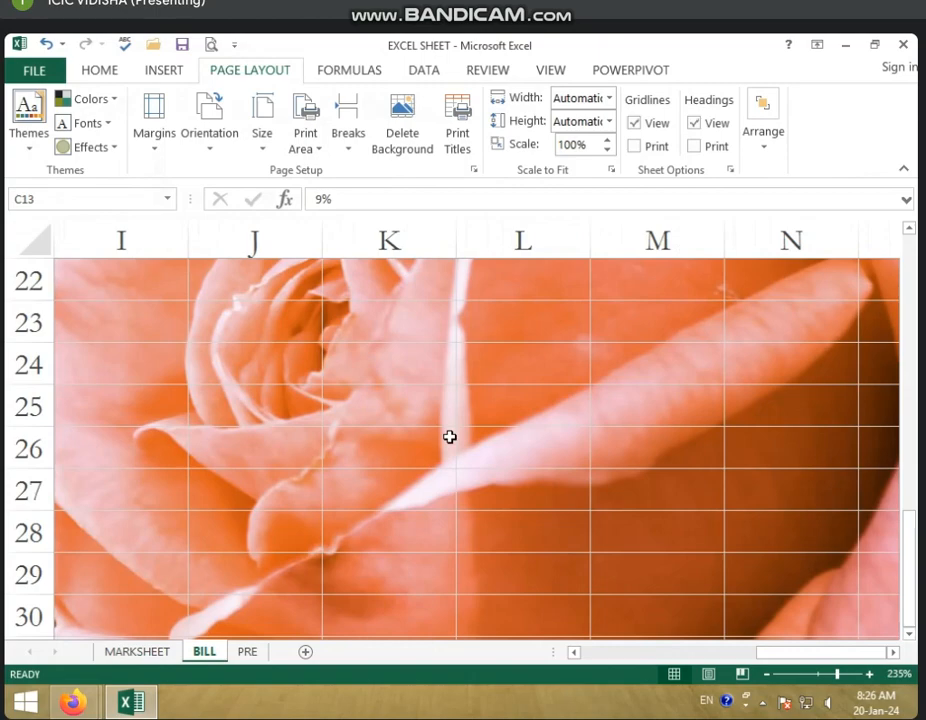
ctrl+scroll(450, 437, down, 5)
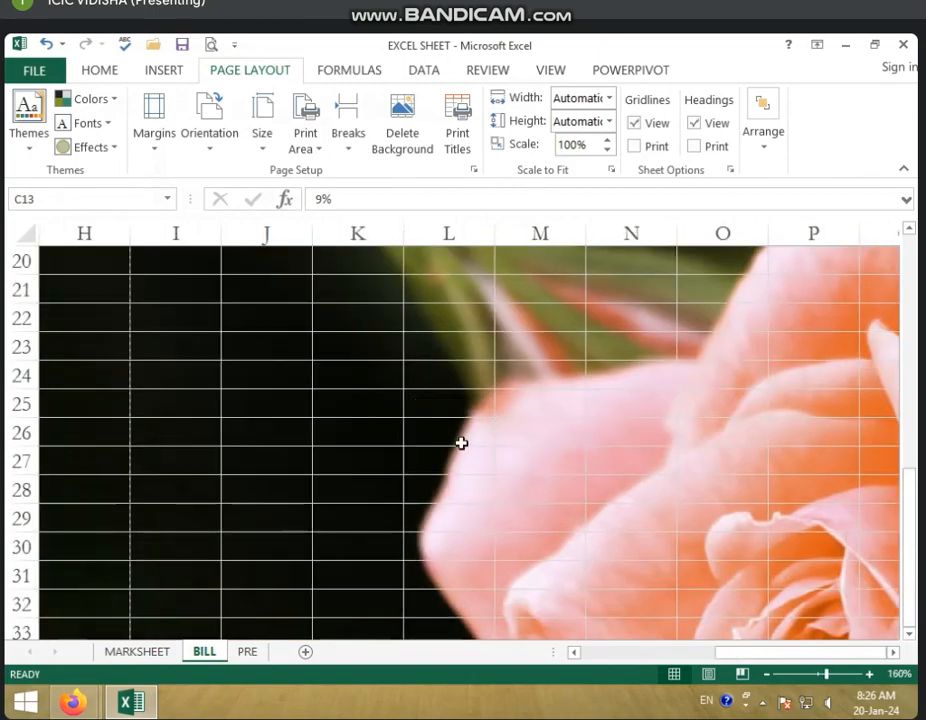
ctrl+scroll(461, 443, down, 4)
ctrl+scroll(540, 395, down, 2)
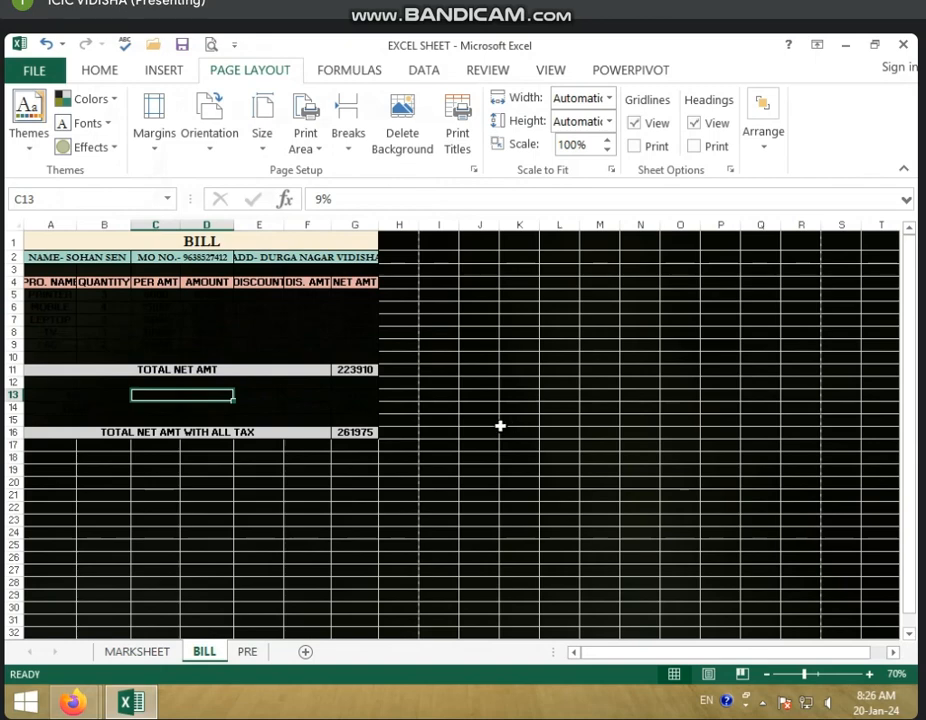
ctrl+scroll(200, 390, up, 1)
Preview a white font color on the bill items in A5:G10 and dismiss the color choices without applying one
click(85, 335)
click(137, 352)
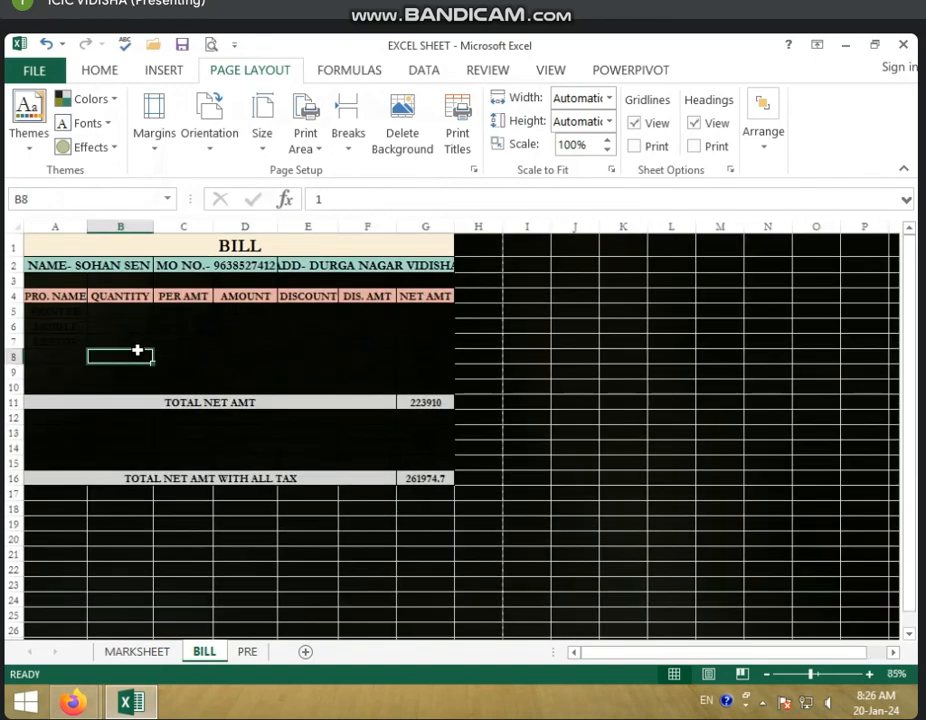
drag(65, 311, 430, 388)
click(103, 72)
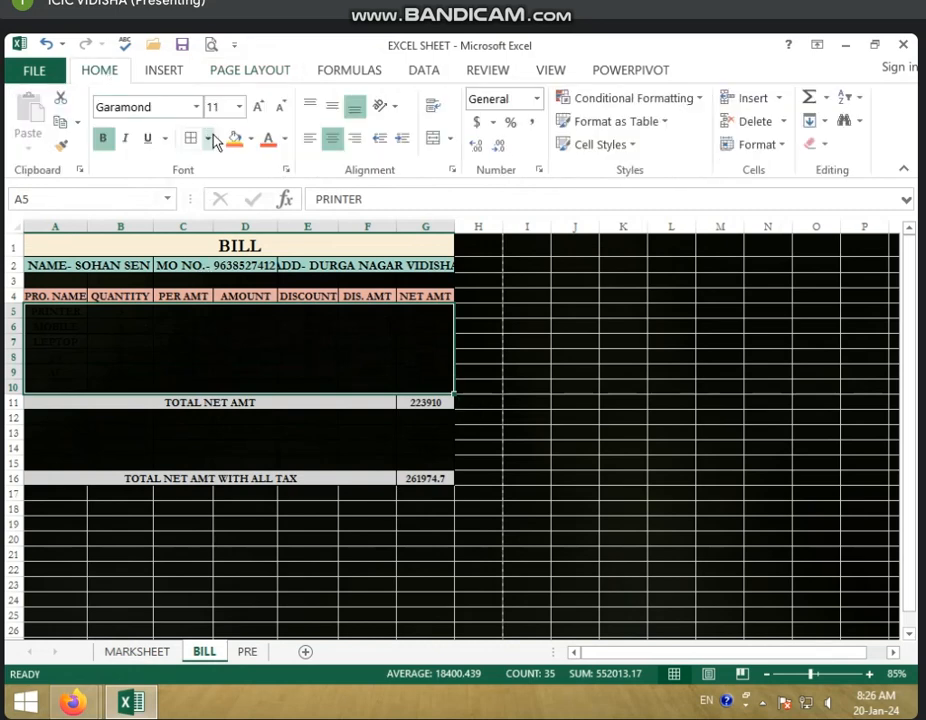
click(284, 141)
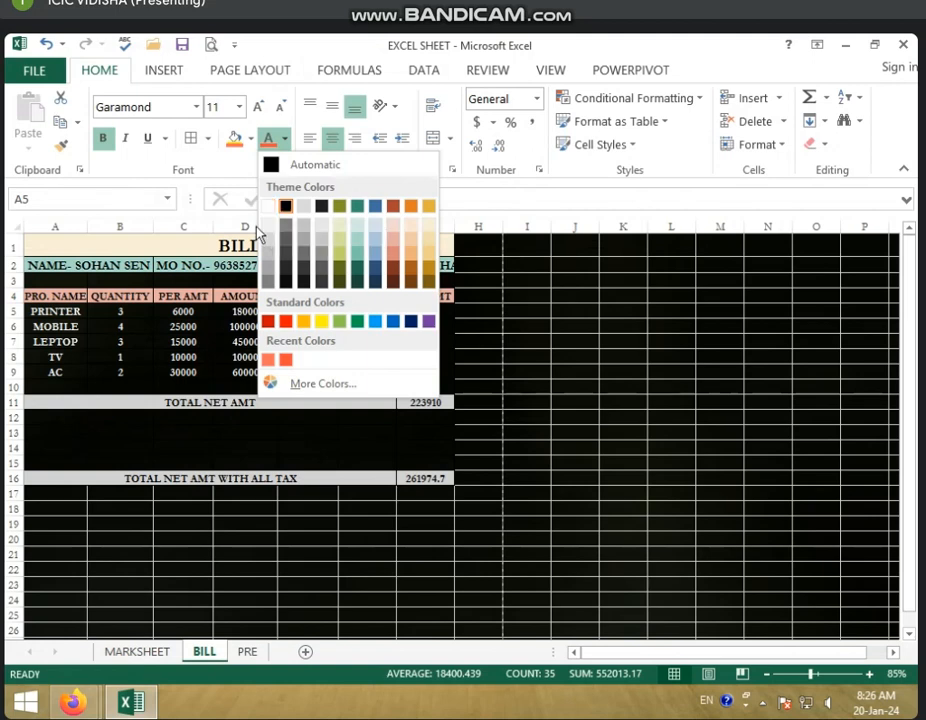
click(613, 351)
Delete the background picture from the BILL sheet
click(262, 72)
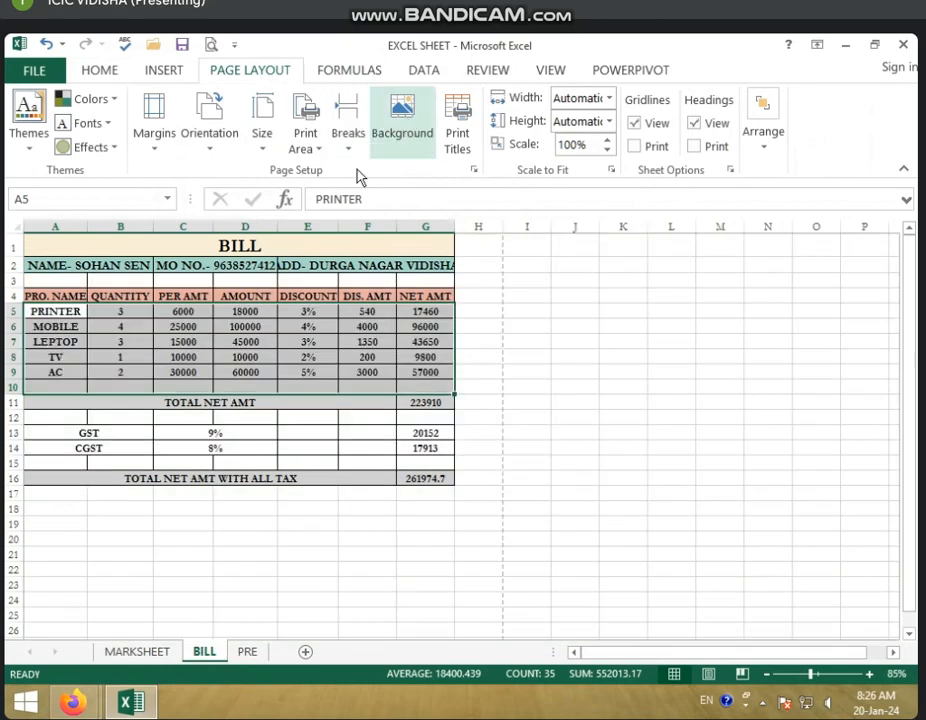
Examine the BILL sheet's bill table at larger zoom levels down to 115%, and check the PRE attendance sheet before returning to BILL
click(521, 417)
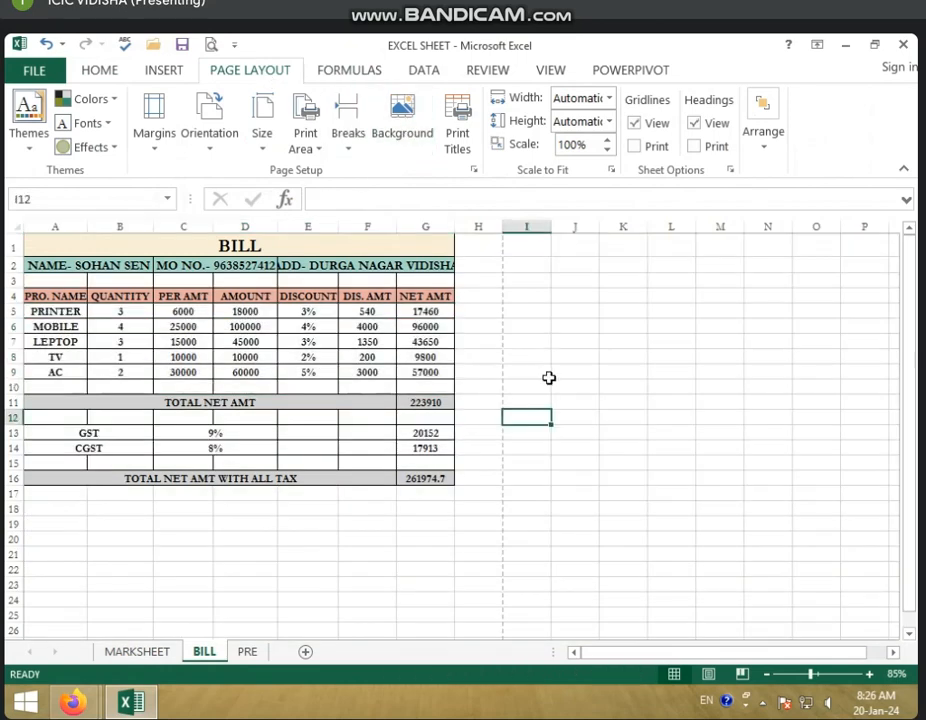
scroll(548, 376, up, 4)
scroll(451, 381, down, 1)
scroll(700, 366, down, 1)
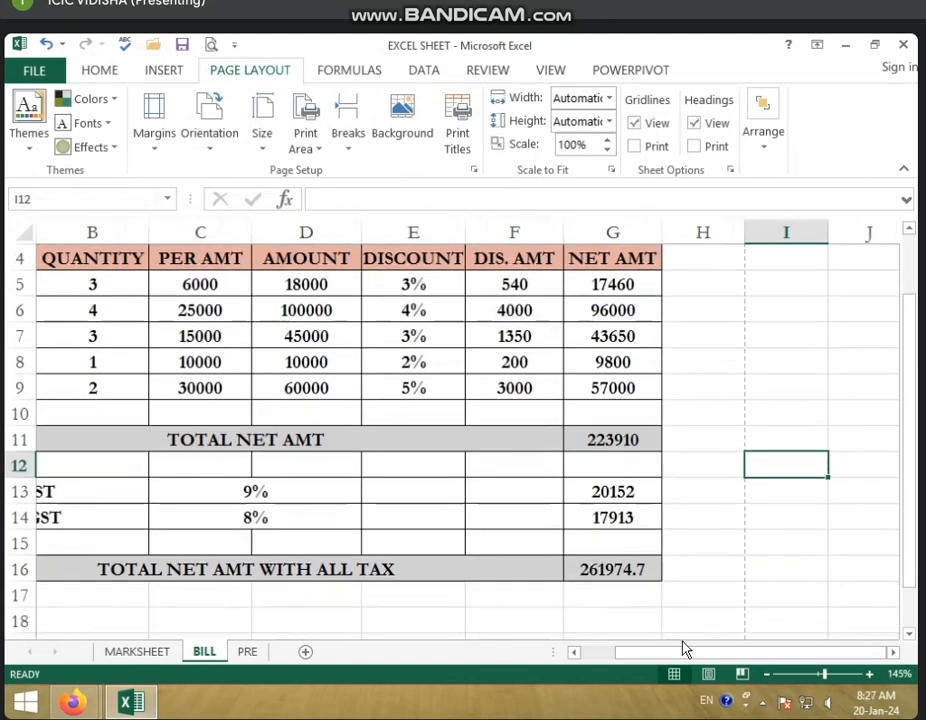
drag(682, 648, 590, 652)
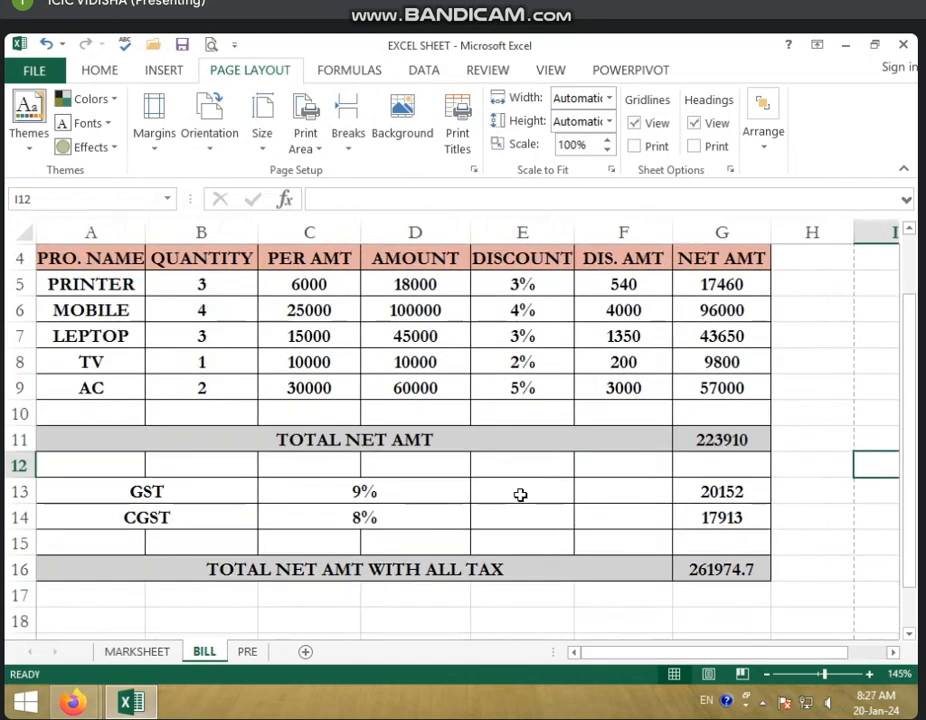
scroll(521, 492, up, 1)
scroll(521, 492, down, 1)
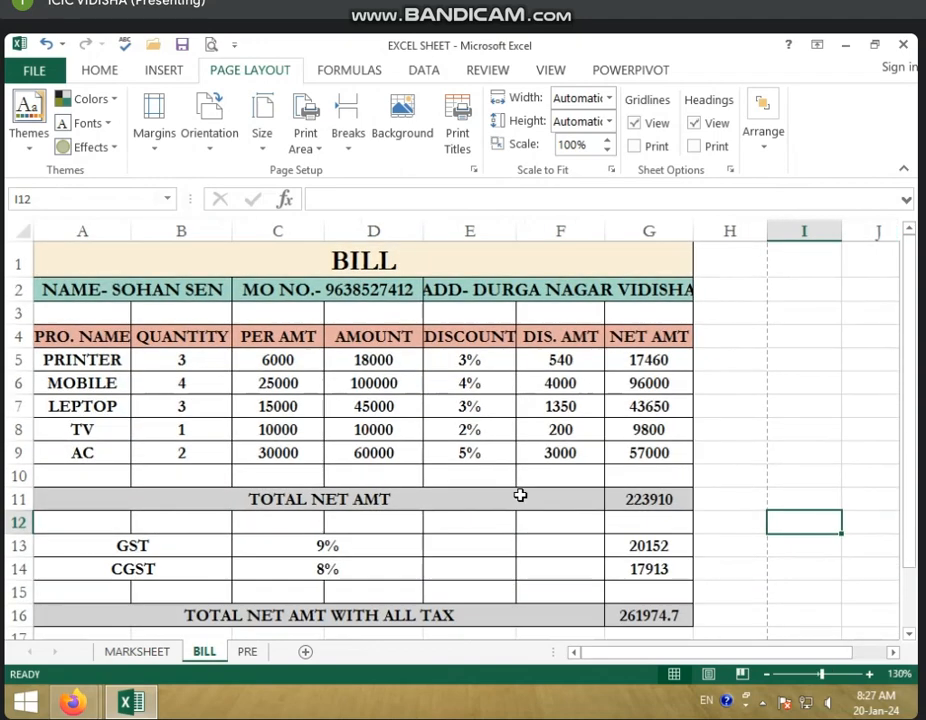
scroll(520, 494, down, 1)
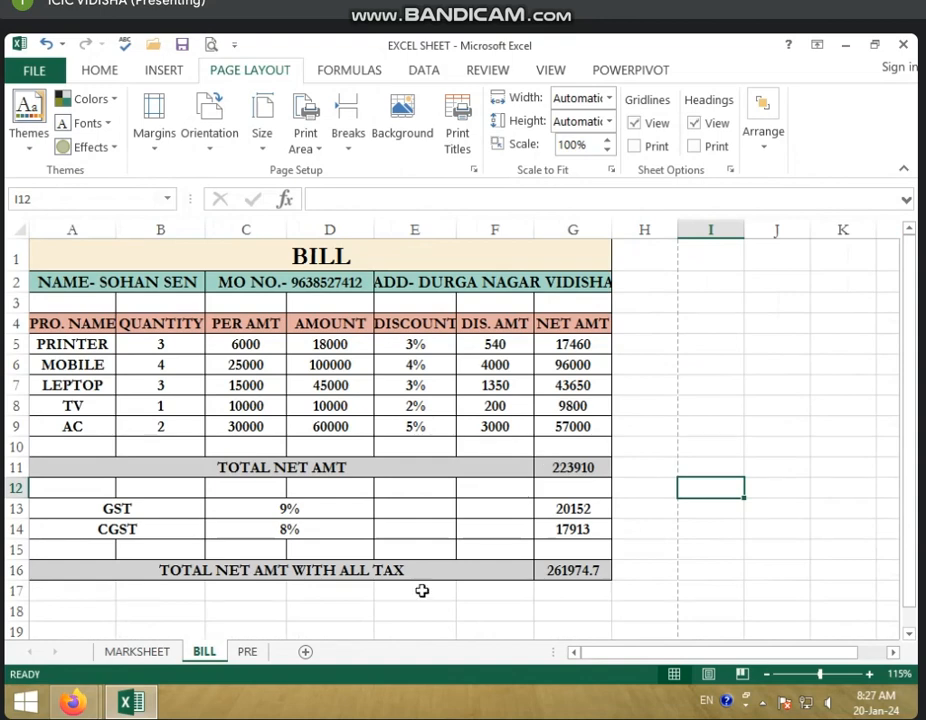
click(247, 651)
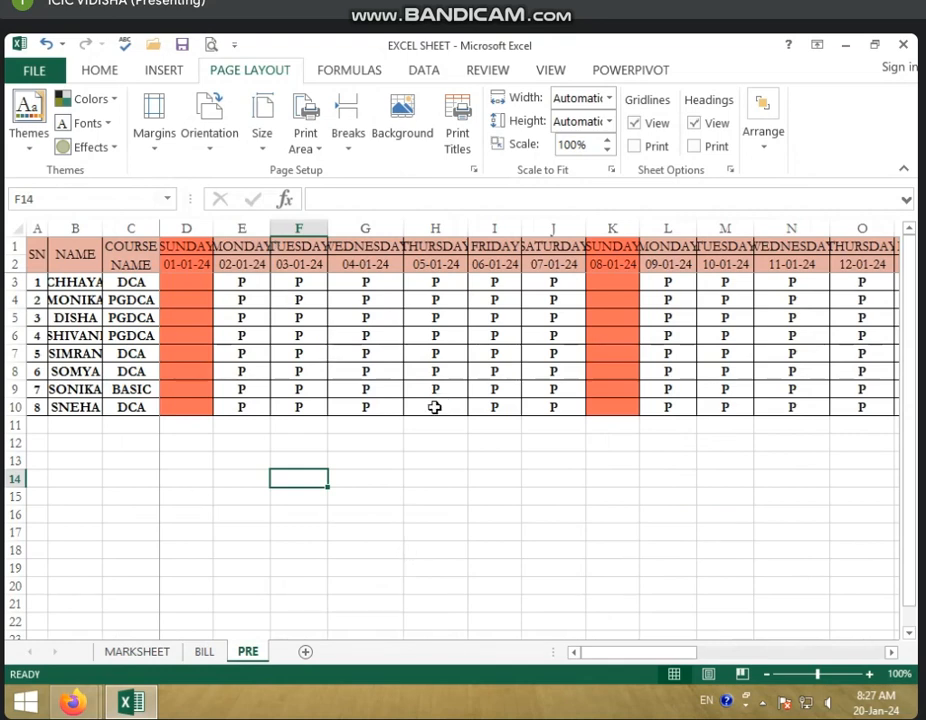
click(212, 652)
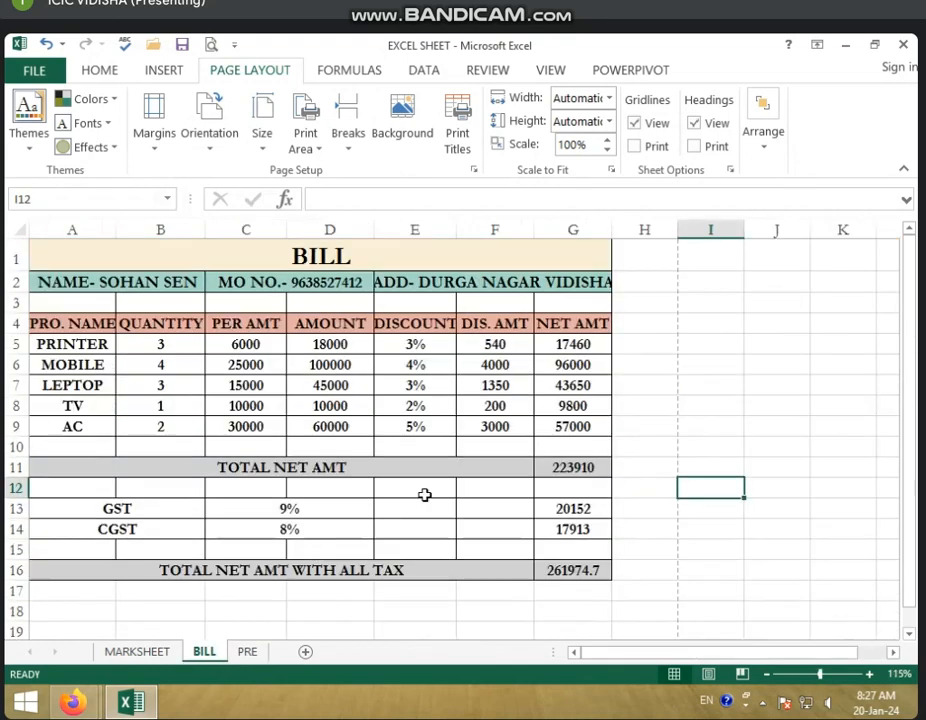